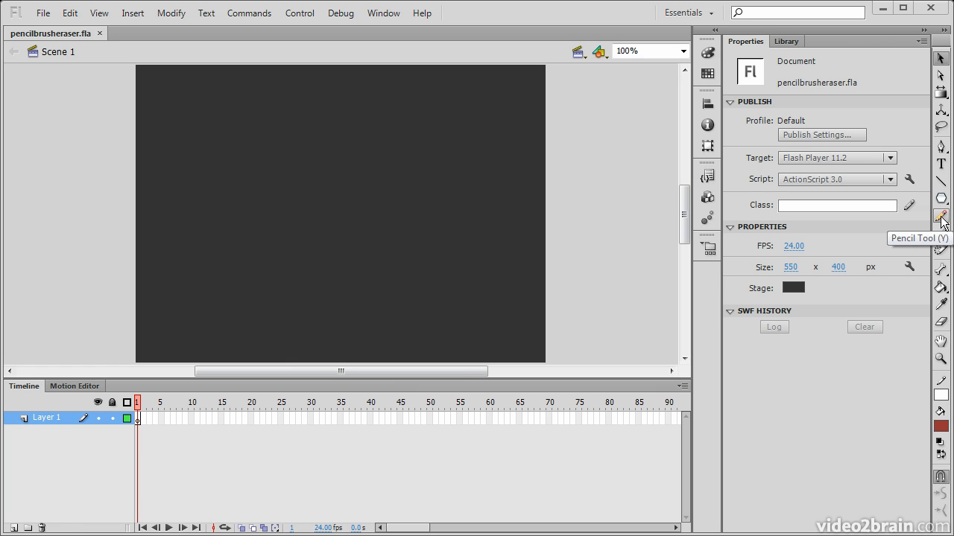
Step: Set up the Pencil tool with a green stroke color, a stroke size of 6.95 and the Solid style
left_click(941, 217)
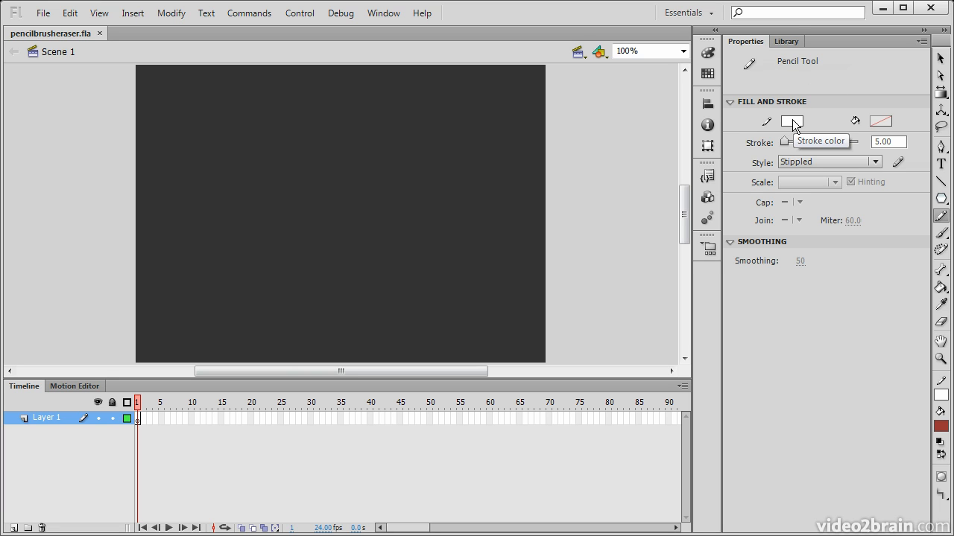
left_click(793, 122)
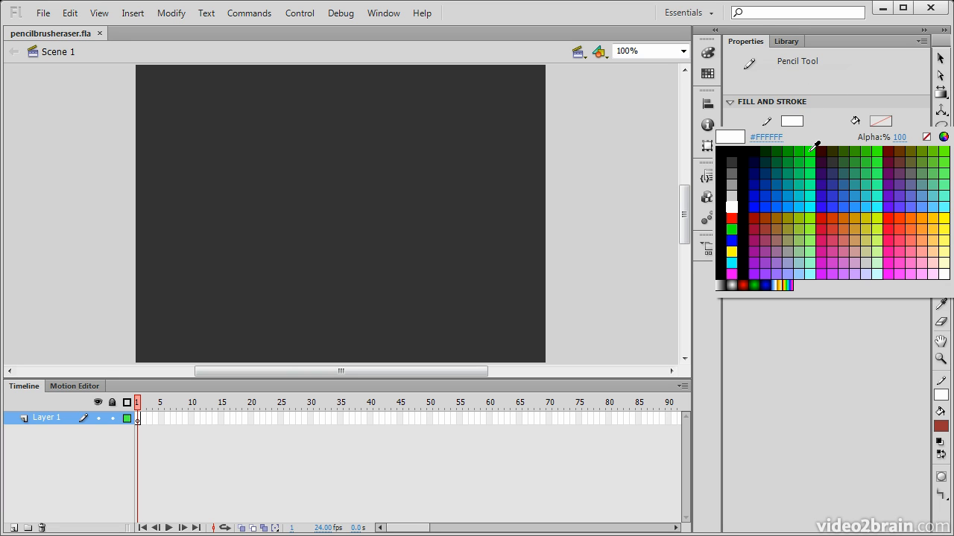
left_click(810, 150)
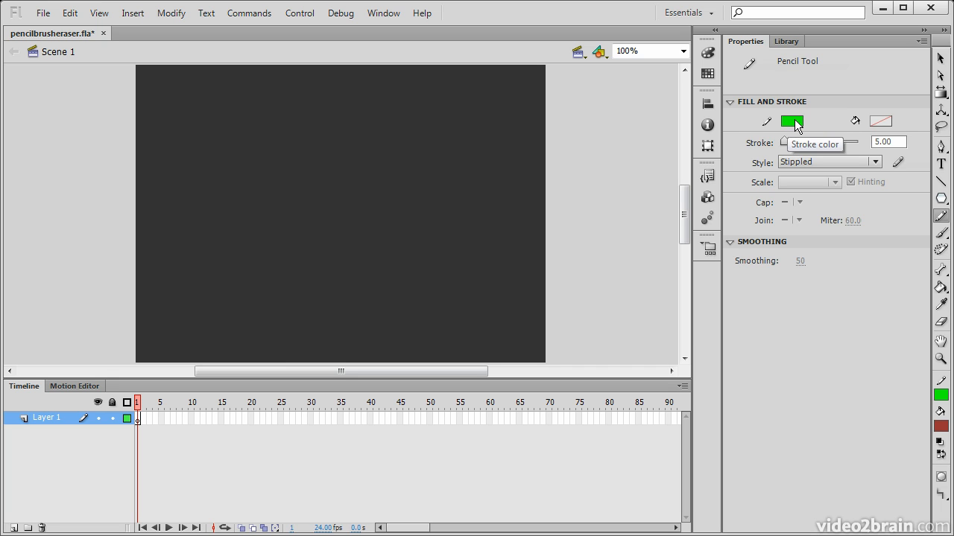
left_click_drag(785, 140, 785, 143)
left_click(875, 162)
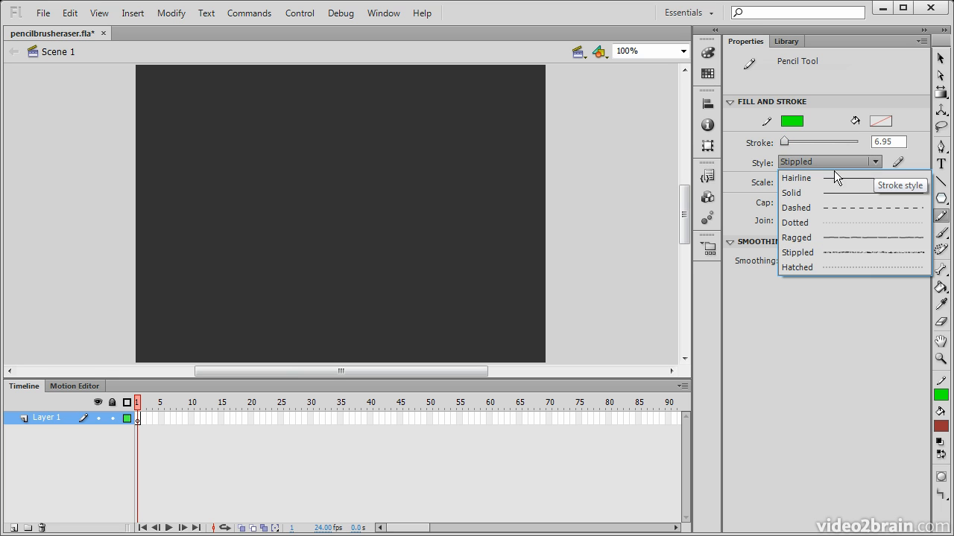
left_click(822, 193)
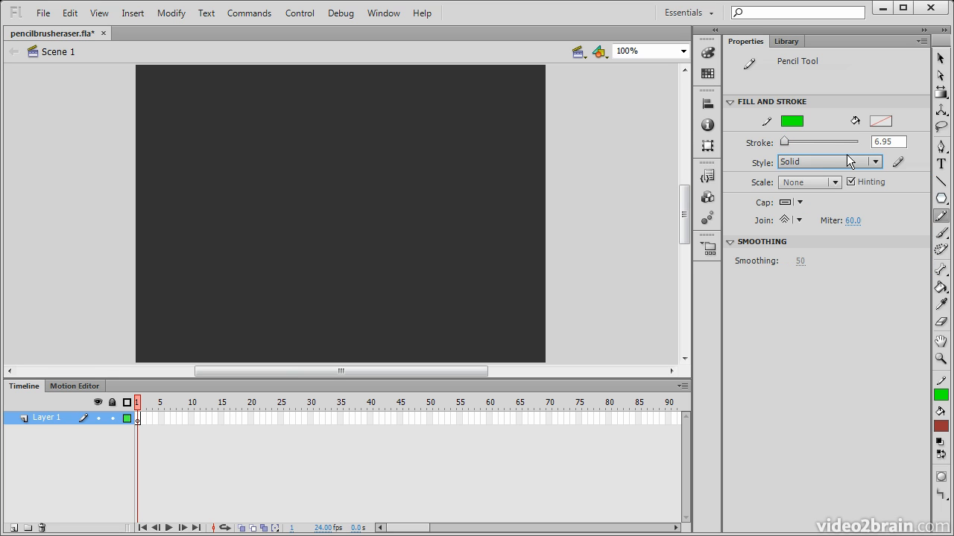
left_click(832, 162)
left_click(833, 162)
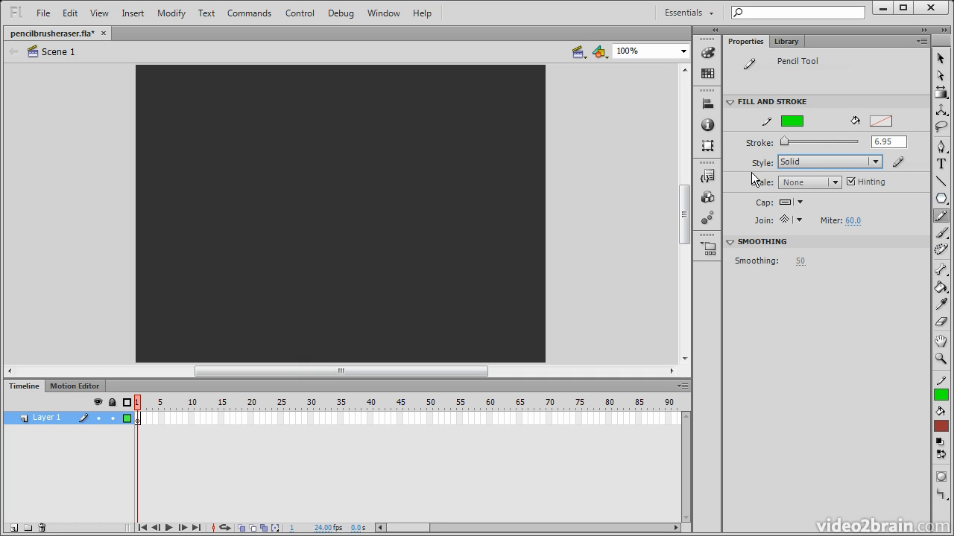
Step: Enable sharp corners for the solid 6.95 pt stroke and draw a freehand zigzag in the stage's upper-left area
left_click(897, 163)
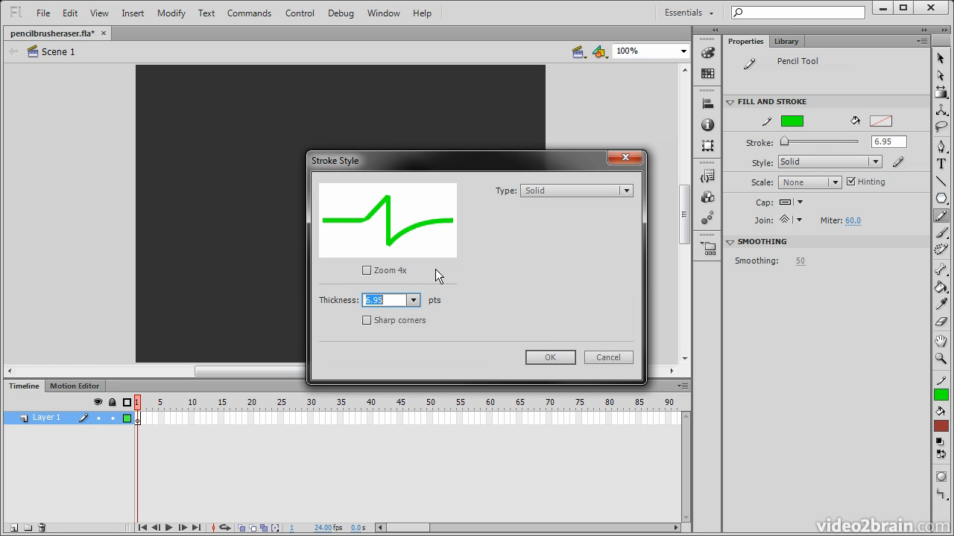
left_click(367, 321)
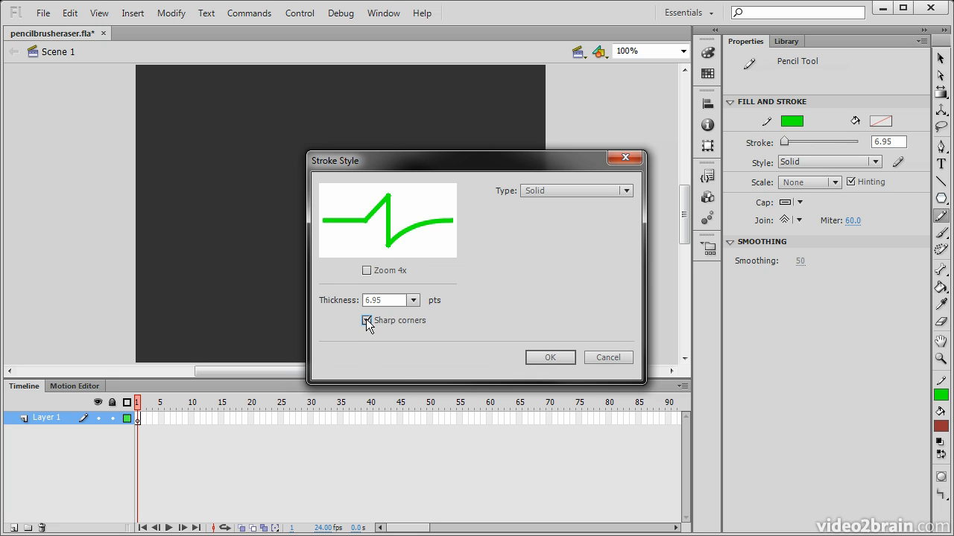
left_click(627, 191)
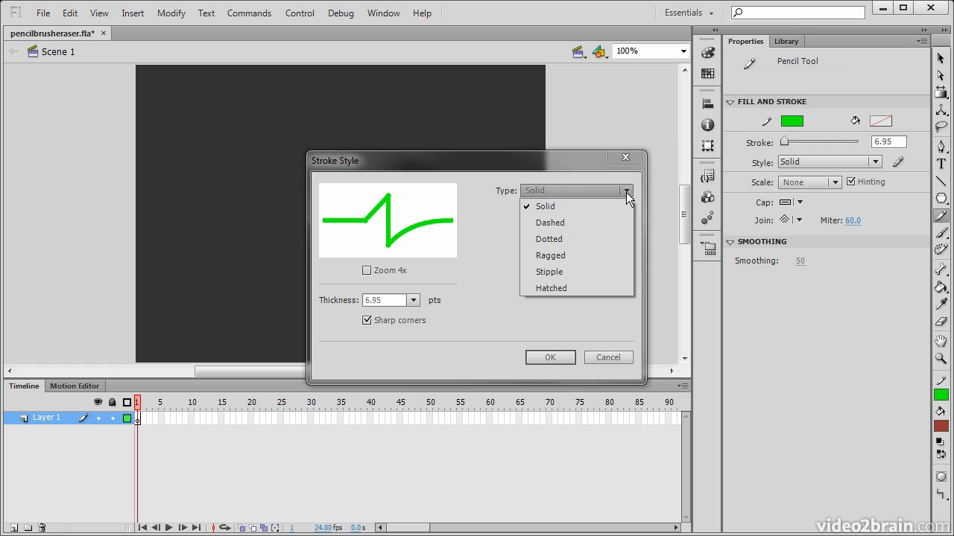
left_click(493, 205)
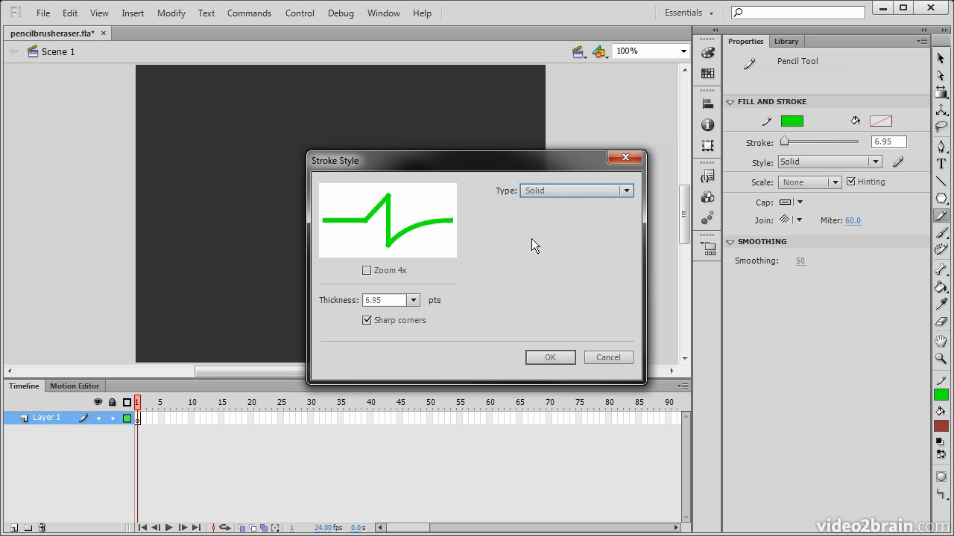
left_click(566, 190)
left_click(499, 201)
left_click(543, 356)
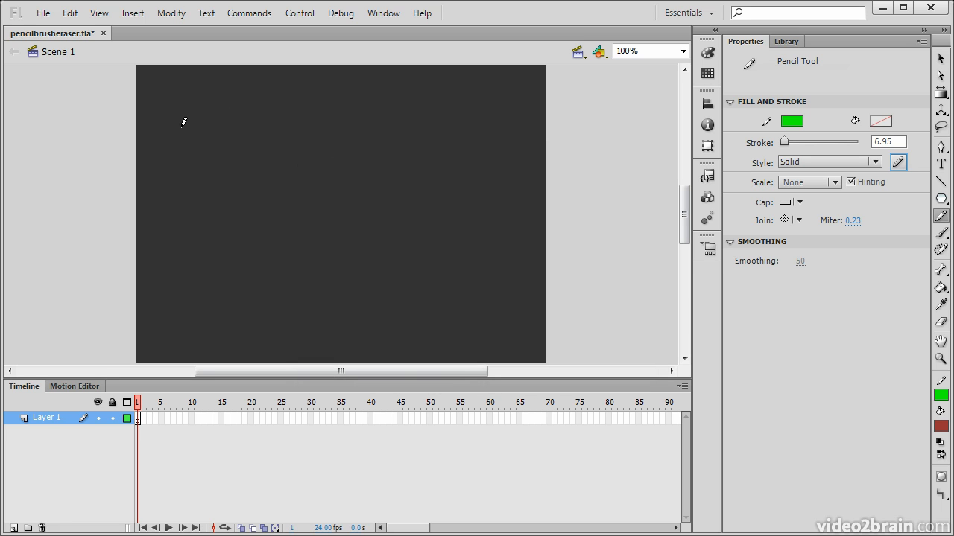
mouse_move(164, 133)
left_mouse_down()
mouse_move(188, 118)
mouse_move(275, 118)
mouse_move(197, 160)
mouse_move(290, 164)
mouse_move(245, 189)
mouse_move(259, 212)
left_mouse_up()
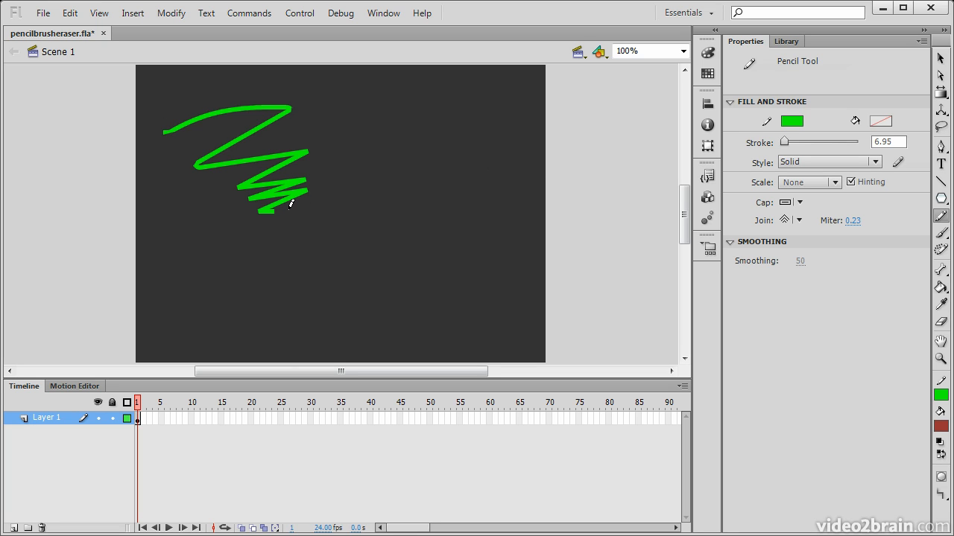
Step: Change the pencil's stroke style to Dashed and draw a zigzag beside the solid one
left_click(864, 162)
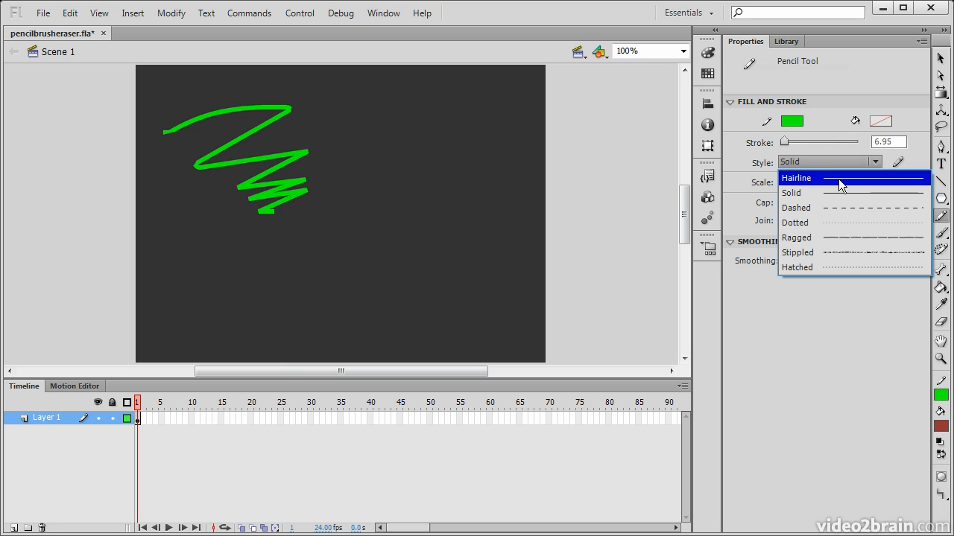
left_click(841, 207)
mouse_move(337, 106)
left_mouse_down()
mouse_move(365, 99)
mouse_move(388, 112)
mouse_move(369, 146)
mouse_move(370, 170)
mouse_move(439, 196)
left_mouse_up()
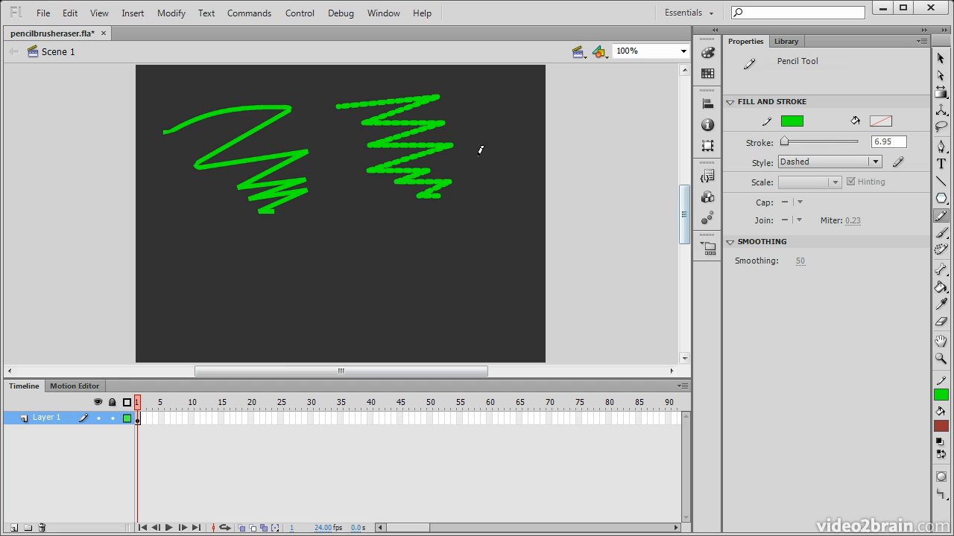
Step: Customize the dashed stroke to 3 pt dashes, 9 pt spacing and 2 pt thickness, and draw a zigzag near the stage's upper-right corner
left_click(898, 163)
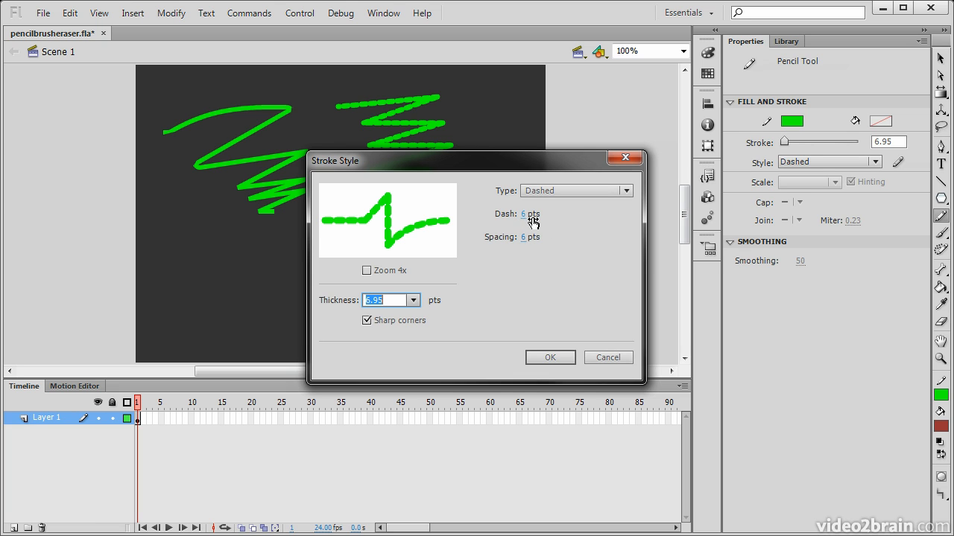
left_click_drag(523, 237, 510, 221)
left_click(413, 300)
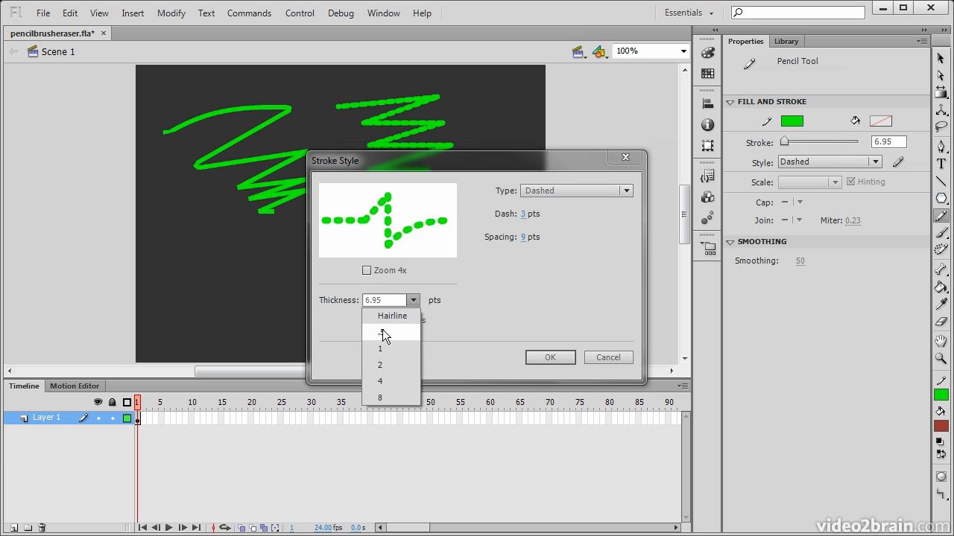
left_click(390, 360)
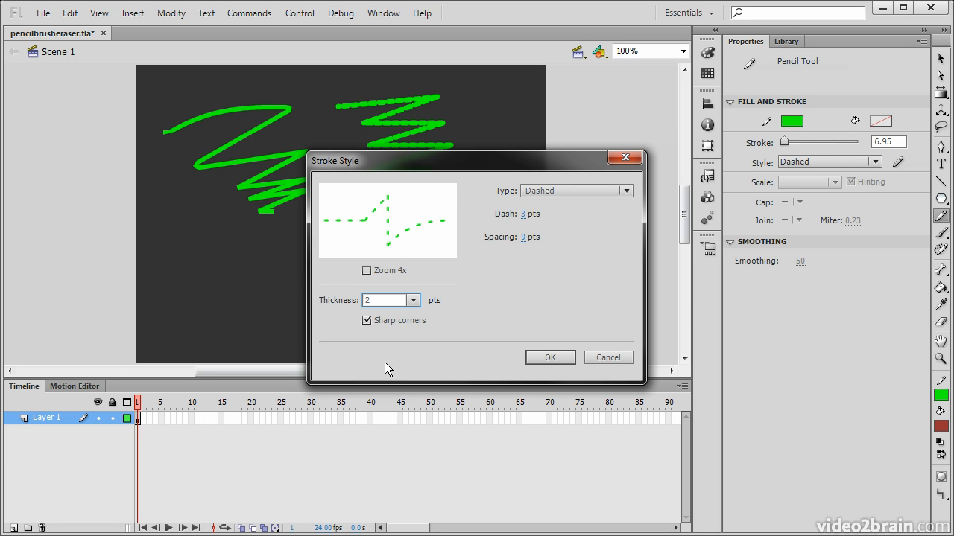
left_click(550, 357)
mouse_move(462, 94)
left_mouse_down()
mouse_move(526, 91)
mouse_move(488, 172)
mouse_move(478, 231)
left_mouse_up()
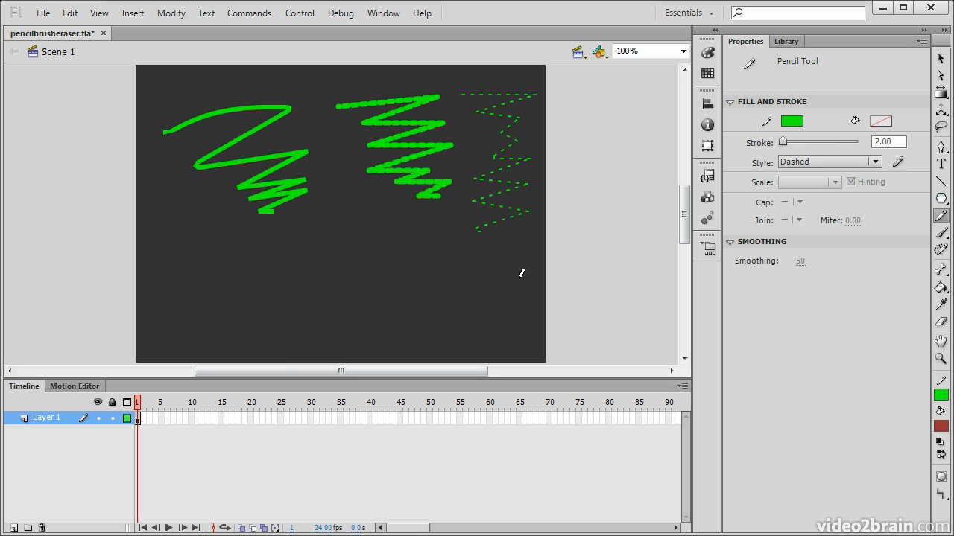
Step: Draw a Dotted zigzag in the stage's lower-left area and a Ragged zigzag beside it
left_click(870, 163)
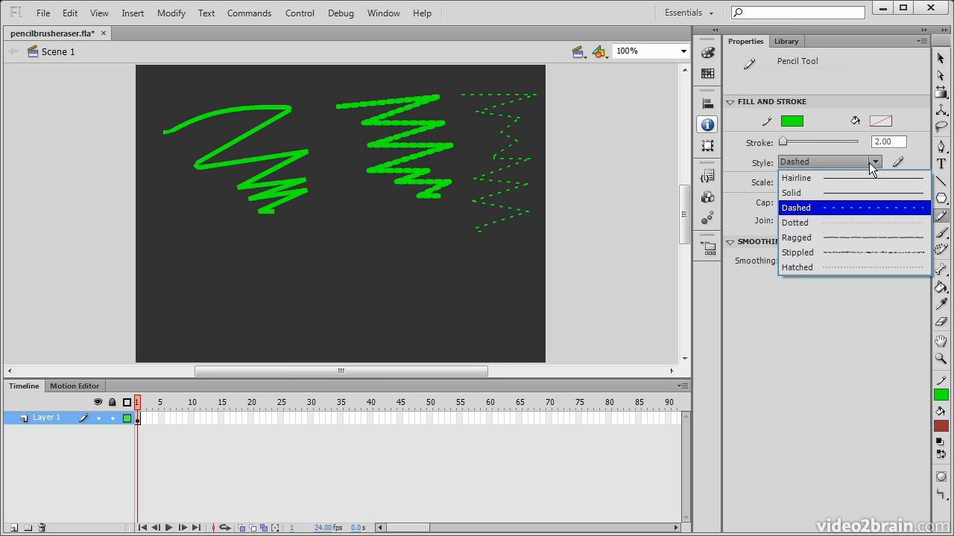
left_click(849, 222)
mouse_move(156, 230)
left_mouse_down()
mouse_move(201, 218)
mouse_move(228, 240)
mouse_move(201, 303)
left_mouse_up()
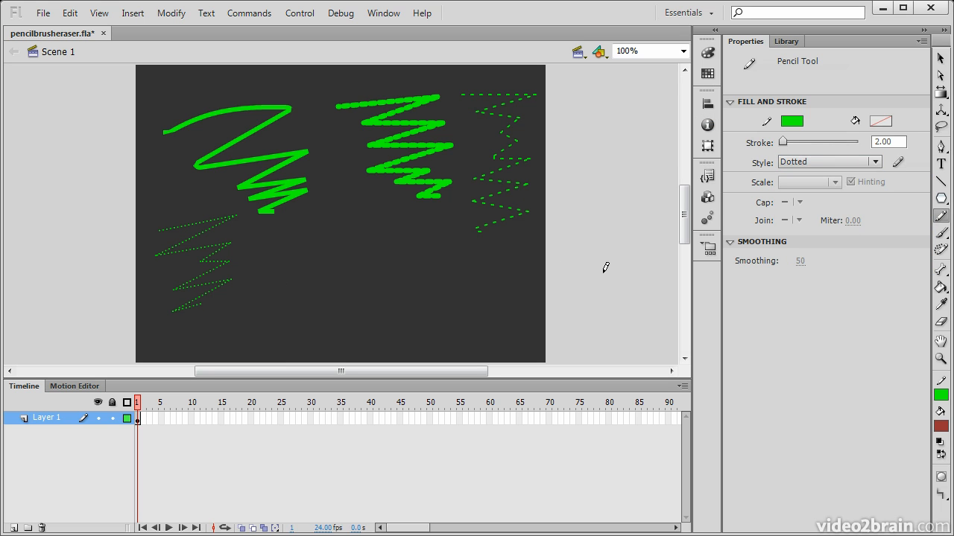
left_click(877, 160)
left_click(828, 238)
mouse_move(266, 237)
left_mouse_down()
mouse_move(330, 279)
mouse_move(290, 319)
left_mouse_up()
Step: Draw a Stippled zigzag beside the ragged one and a Hatched zigzag in the stage's lower-right corner
left_click(875, 161)
left_click(828, 252)
mouse_move(367, 223)
left_mouse_down()
mouse_move(369, 240)
mouse_move(420, 273)
mouse_move(388, 326)
left_mouse_up()
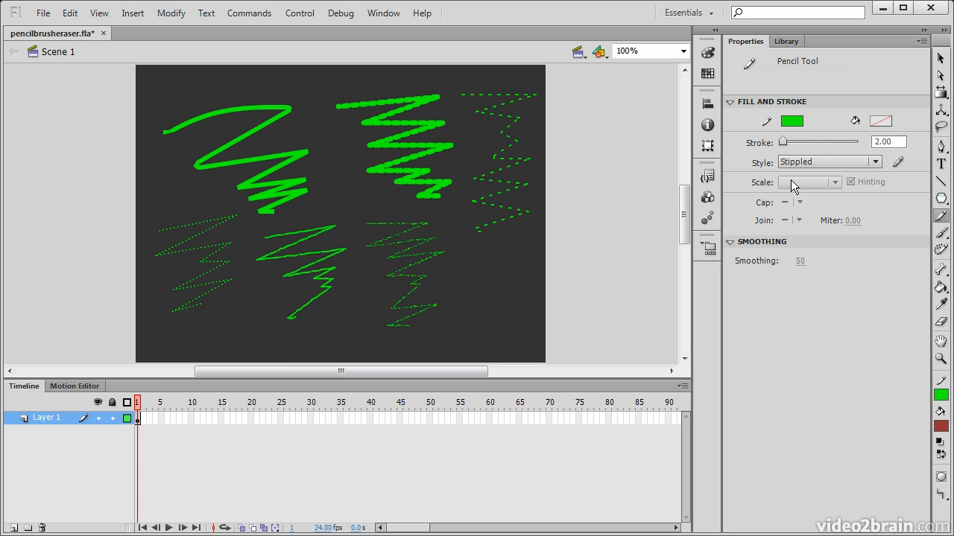
left_click(869, 163)
left_click(842, 267)
mouse_move(474, 257)
left_mouse_down()
mouse_move(520, 260)
mouse_move(462, 351)
left_mouse_up()
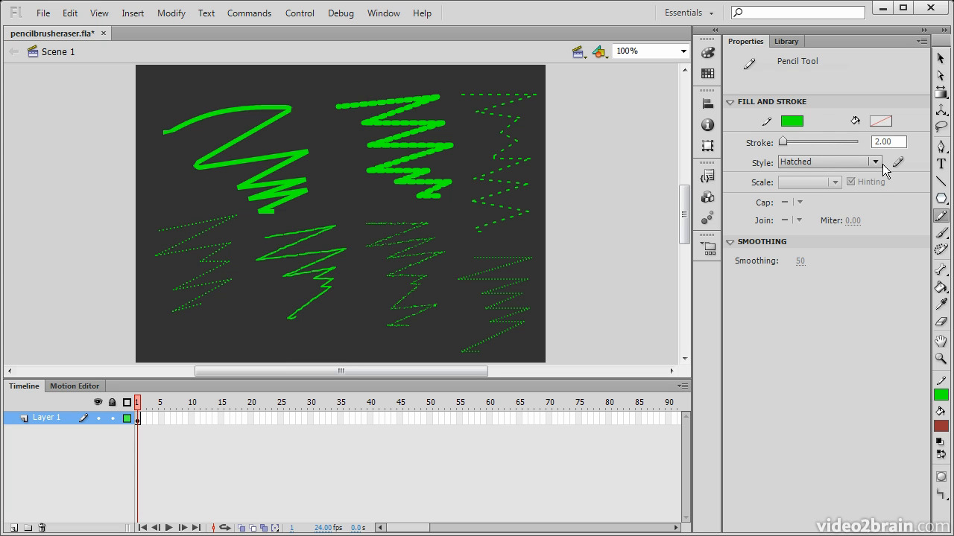
Step: Switch the pencil's stroke style to Solid, set its scale to Normal and review the other scale options
left_click(815, 161)
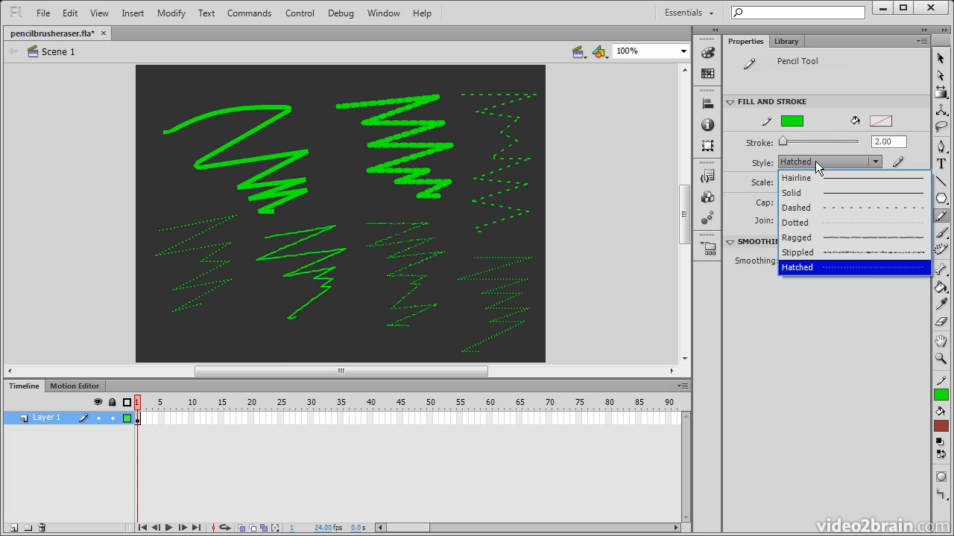
left_click(831, 194)
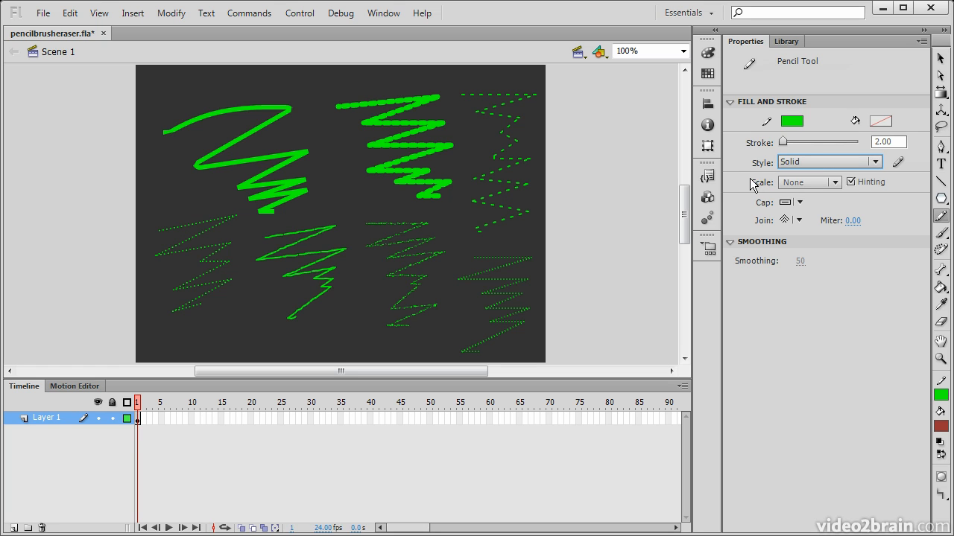
left_click(830, 183)
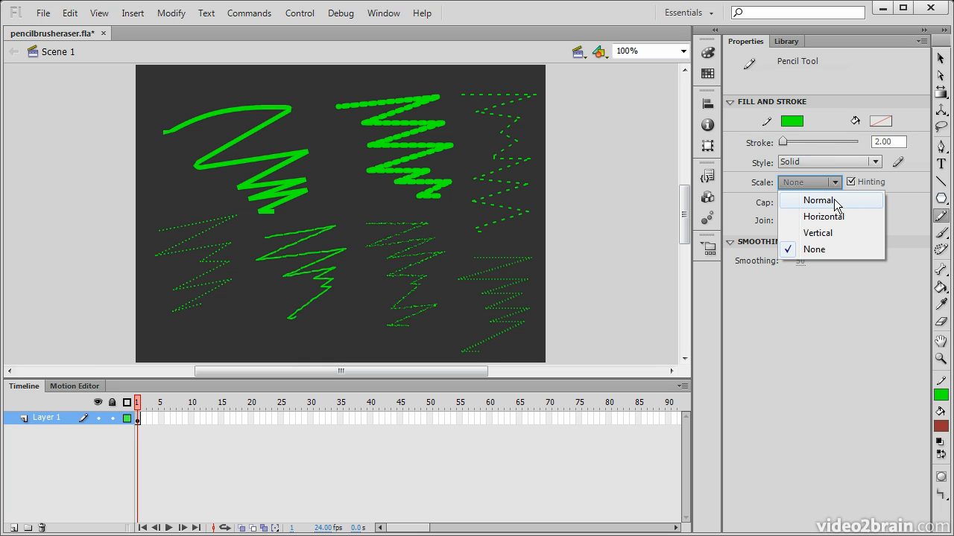
left_click(834, 199)
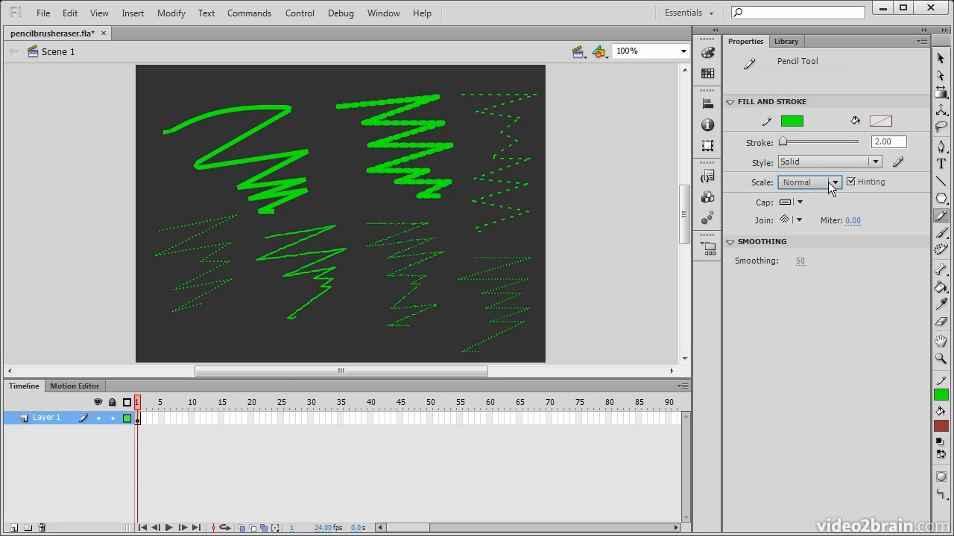
left_click(828, 182)
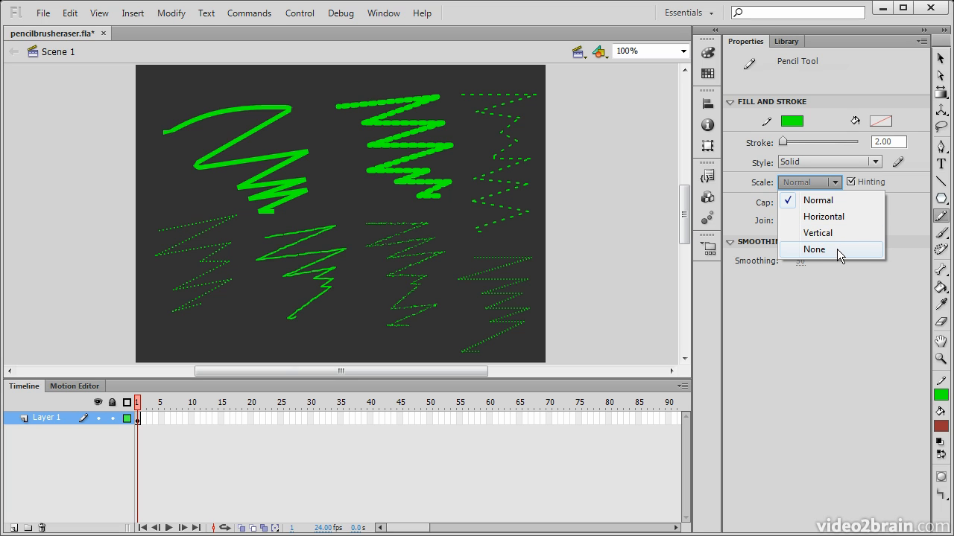
left_click(888, 189)
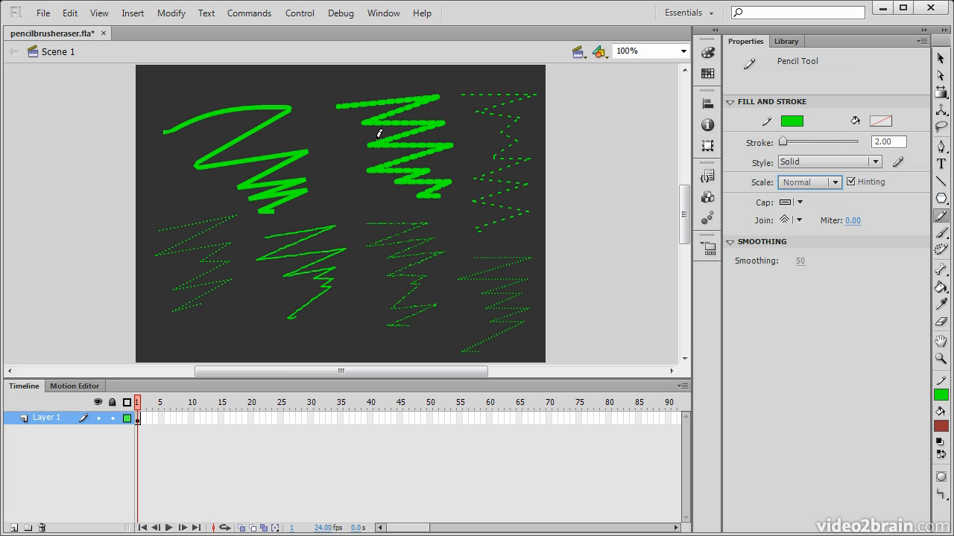
Step: Examine the drawn strokes at 400% magnification and return the stage to 100%
left_click(683, 51)
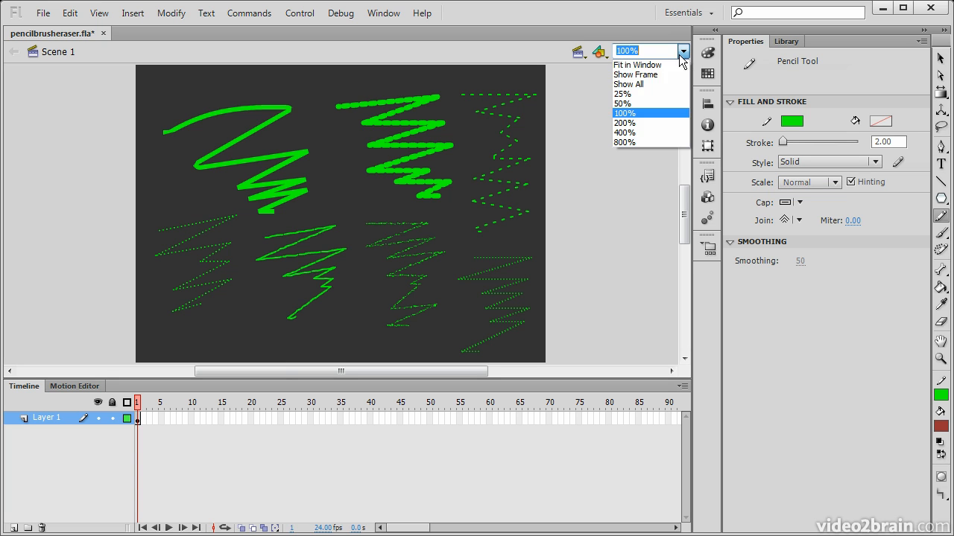
left_click(652, 135)
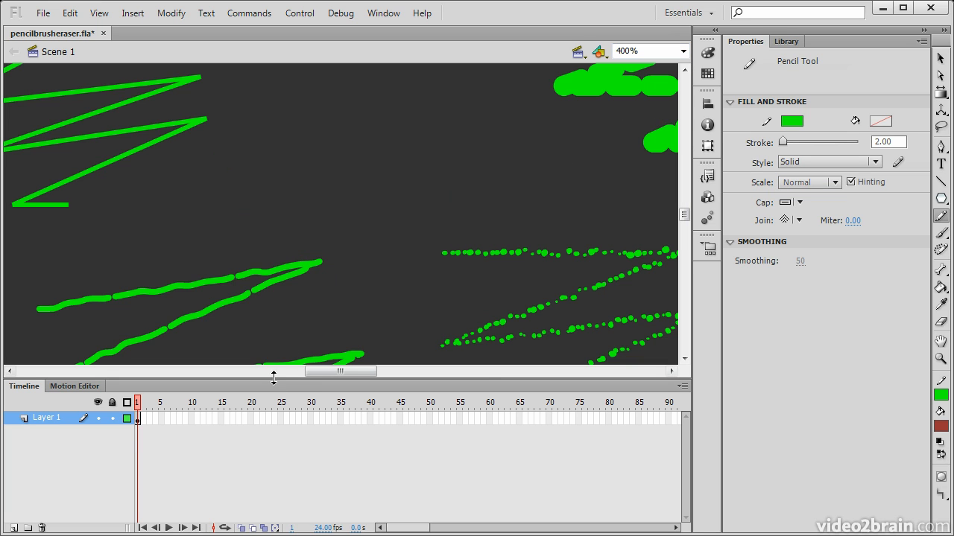
mouse_move(325, 379)
left_mouse_down()
mouse_move(291, 380)
mouse_move(387, 383)
mouse_move(339, 380)
left_mouse_up()
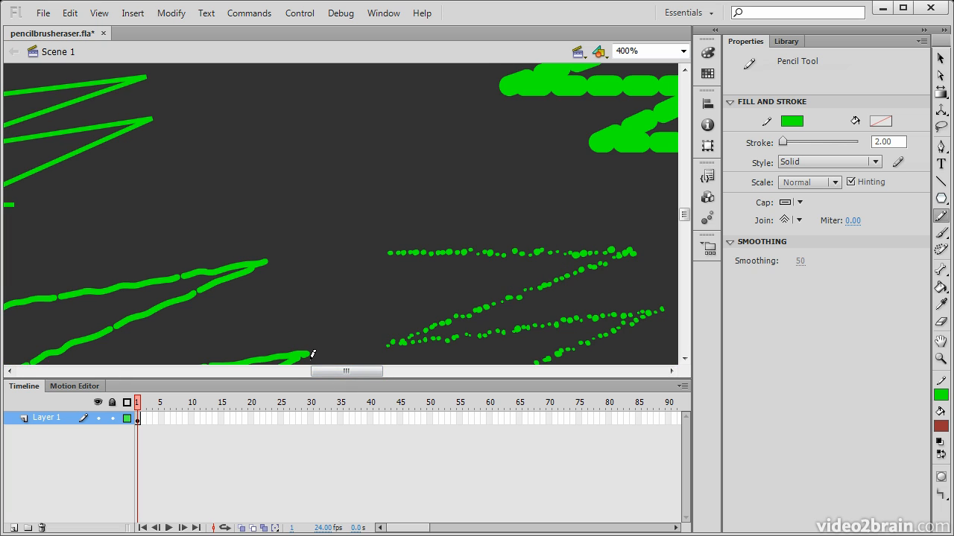
left_click(686, 50)
left_click(683, 50)
left_click(649, 118)
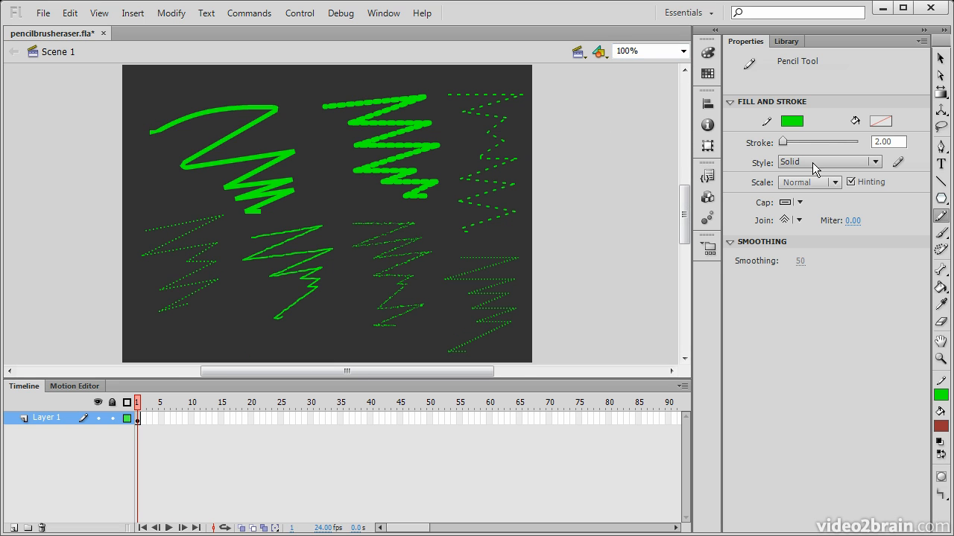
Step: Set the pencil's cap and join to Round and draw a short solid zigzag in the stage's upper-left corner
left_click(799, 204)
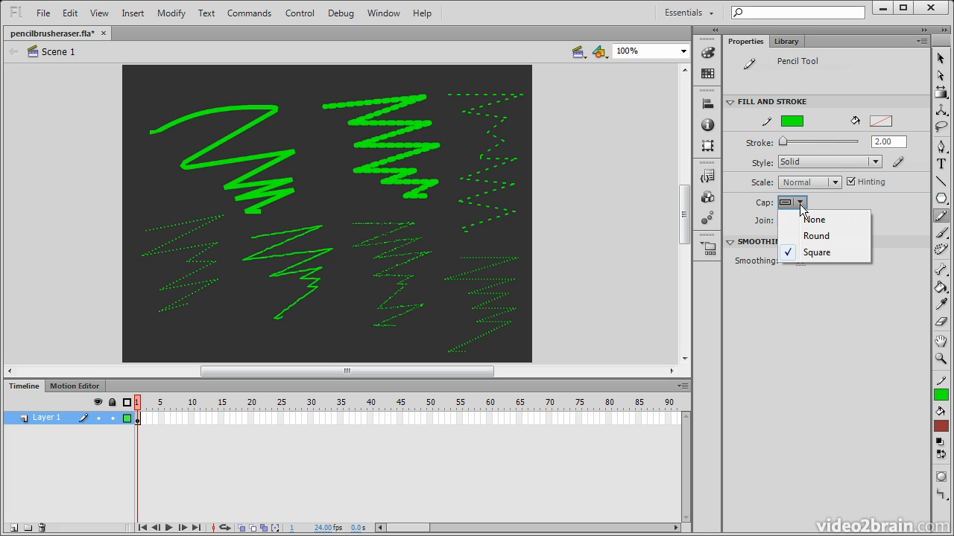
left_click(828, 235)
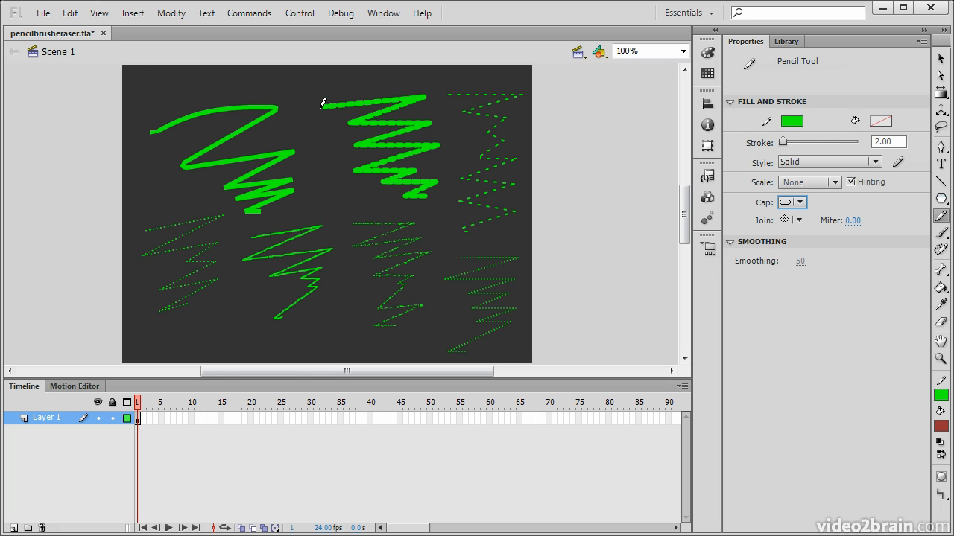
left_click(800, 221)
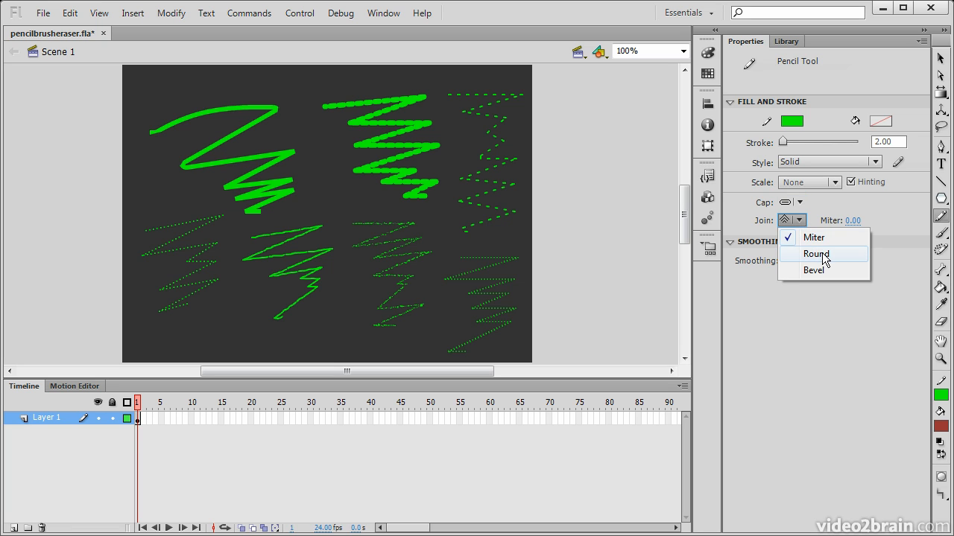
left_click(820, 254)
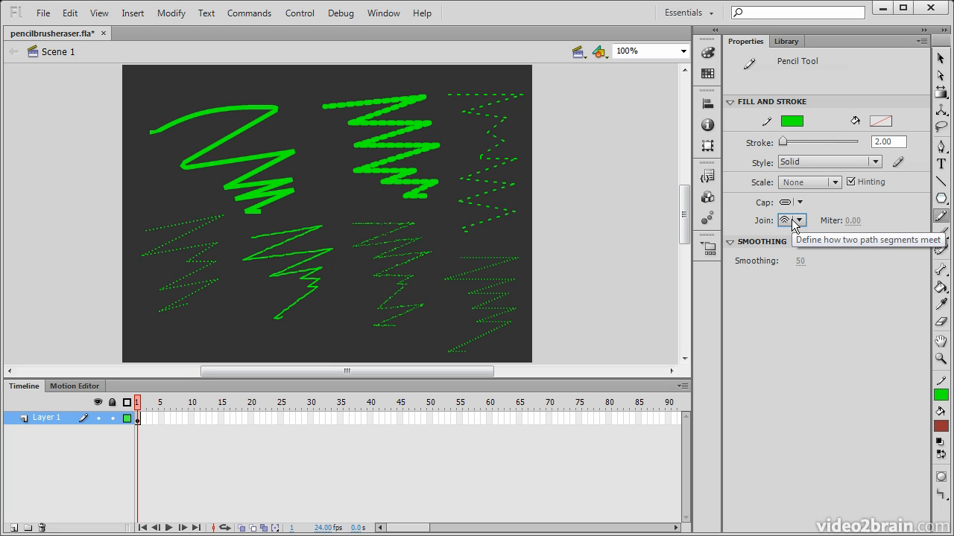
left_click_drag(135, 83, 234, 87)
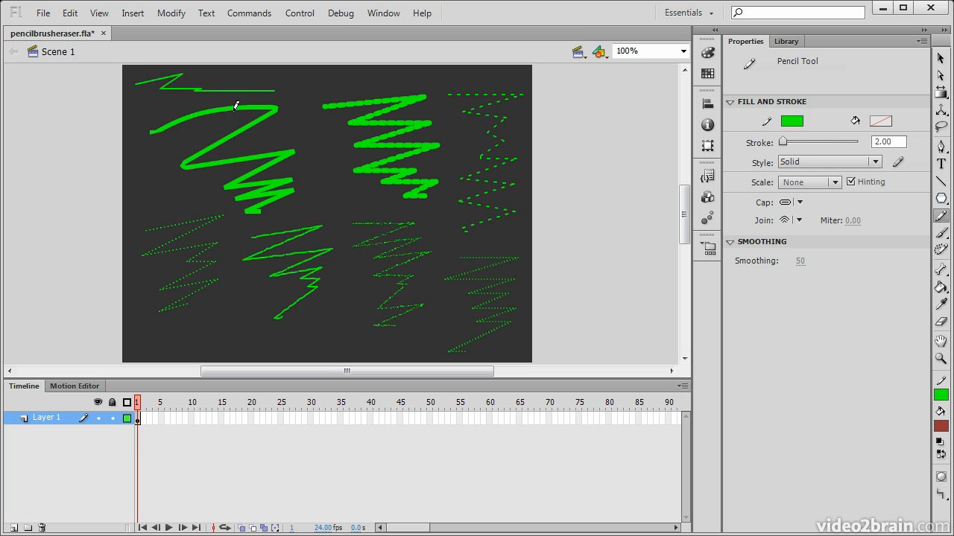
Step: Select the whole new zigzag in the stage's upper-left corner at 400% magnification and set its stroke to 19.60
left_click(683, 50)
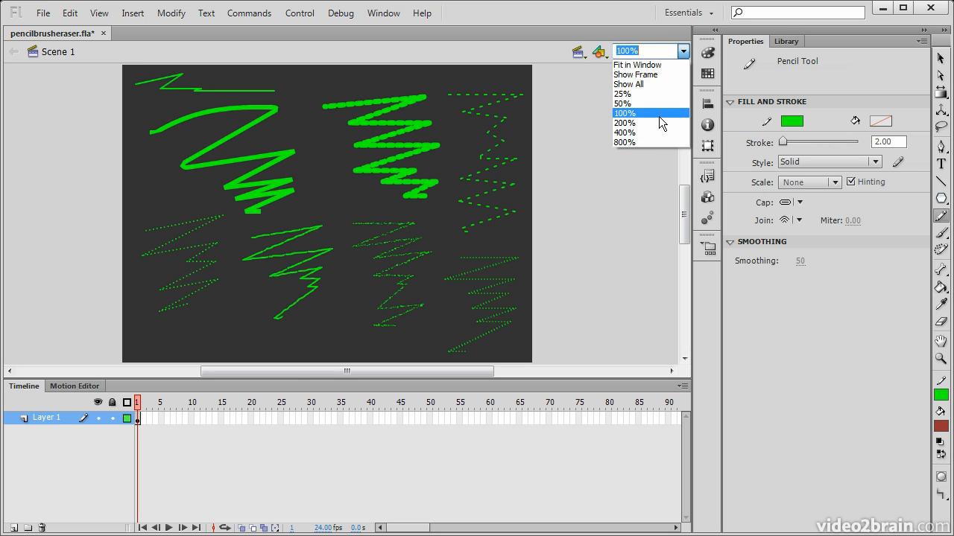
left_click(653, 134)
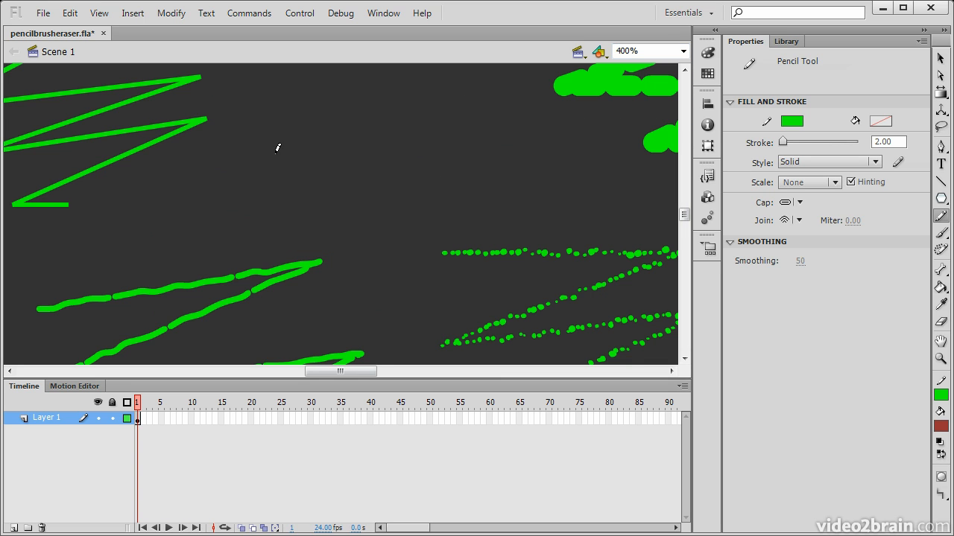
key("space")
left_click_drag(123, 118, 354, 216)
left_click_drag(242, 118, 374, 261)
left_click_drag(141, 143, 506, 292)
mouse_move(396, 173)
left_mouse_down()
mouse_move(273, 276)
mouse_move(181, 249)
left_mouse_up()
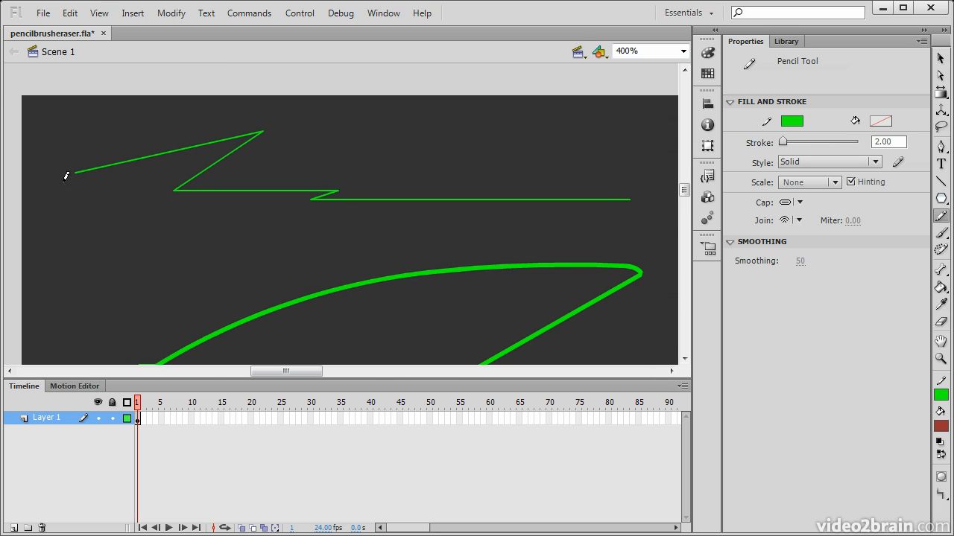
left_click(940, 58)
double_click(152, 156)
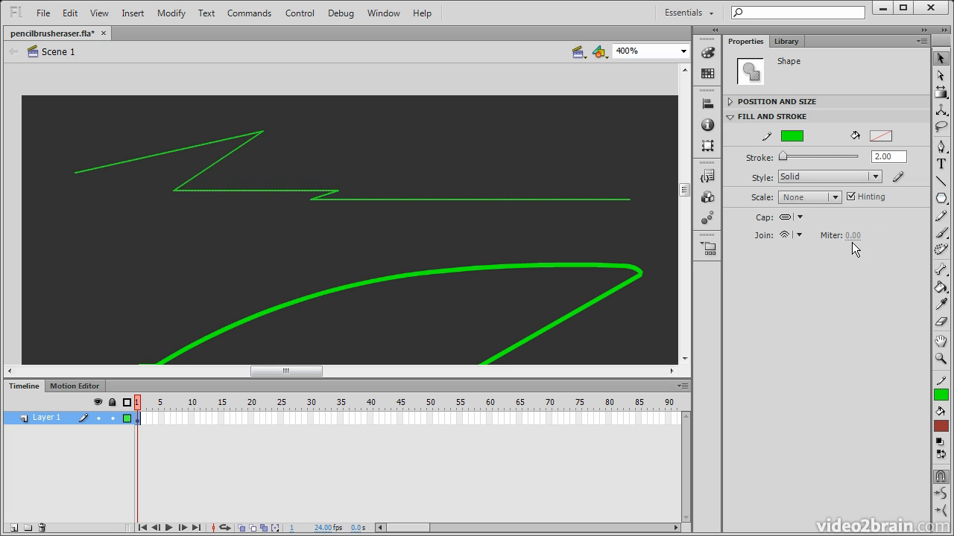
mouse_move(782, 156)
left_mouse_down()
mouse_move(802, 157)
mouse_move(789, 156)
left_mouse_up()
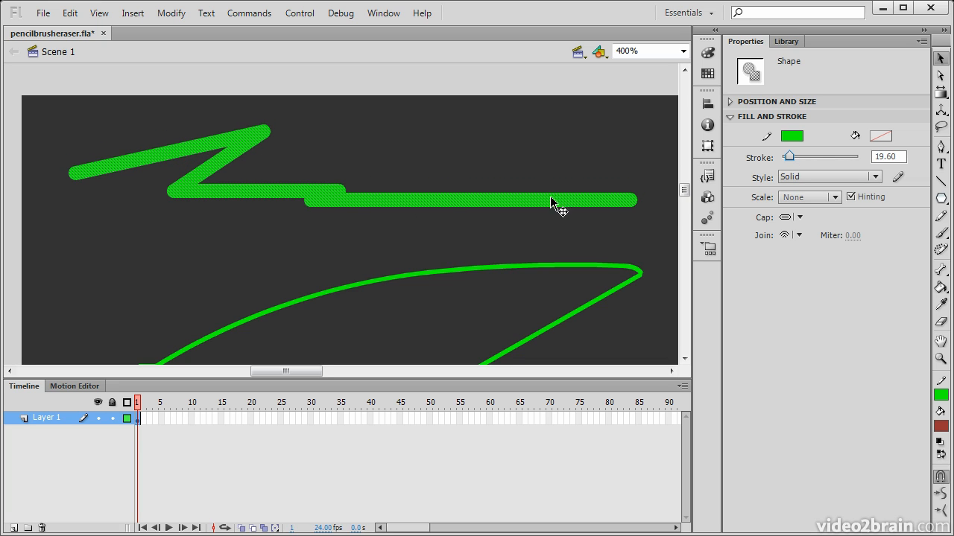
Step: Try the None cap on the selected zigzag, and set its cap to Square
left_click(805, 216)
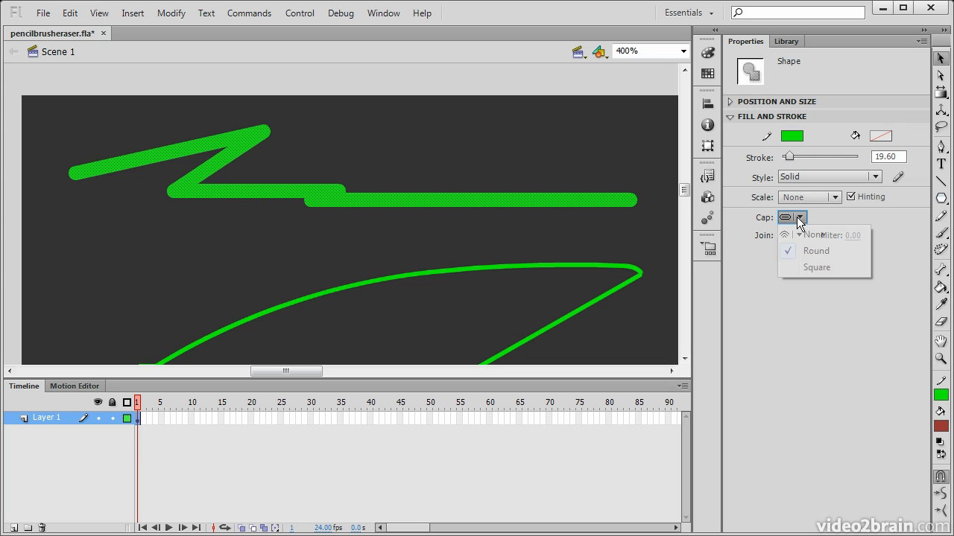
left_click(818, 232)
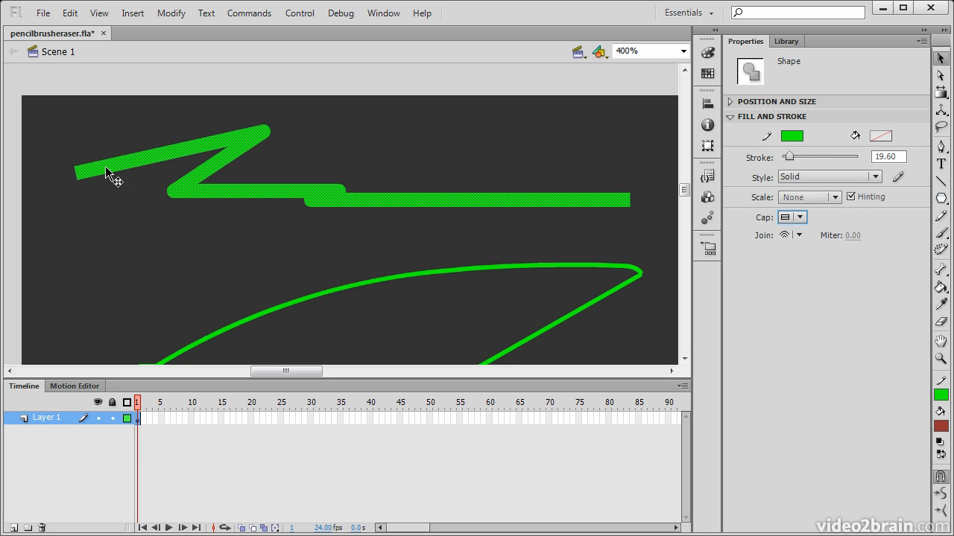
left_click(834, 198)
left_click(743, 221)
left_click(799, 217)
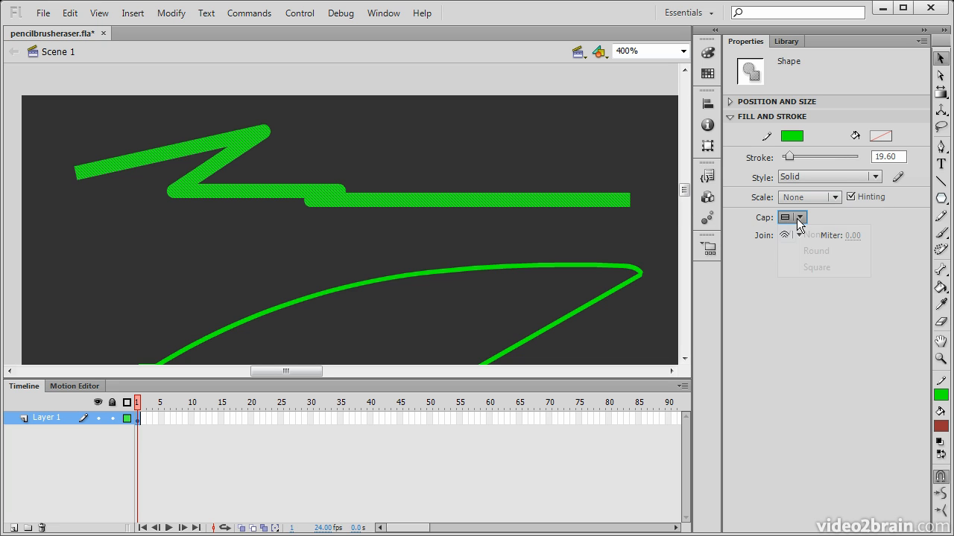
left_click(816, 267)
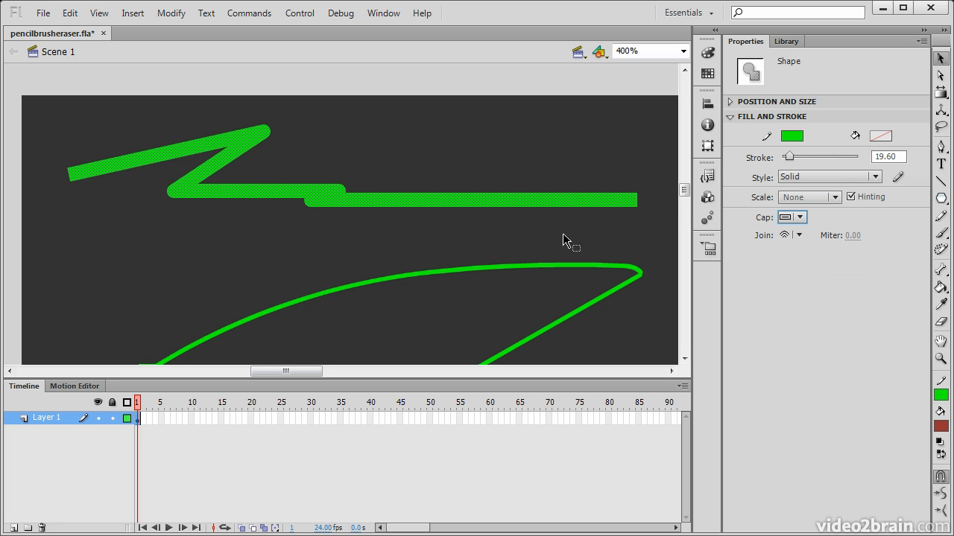
Step: Try the Miter join and the Bevel join on the selected zigzag
left_click(801, 237)
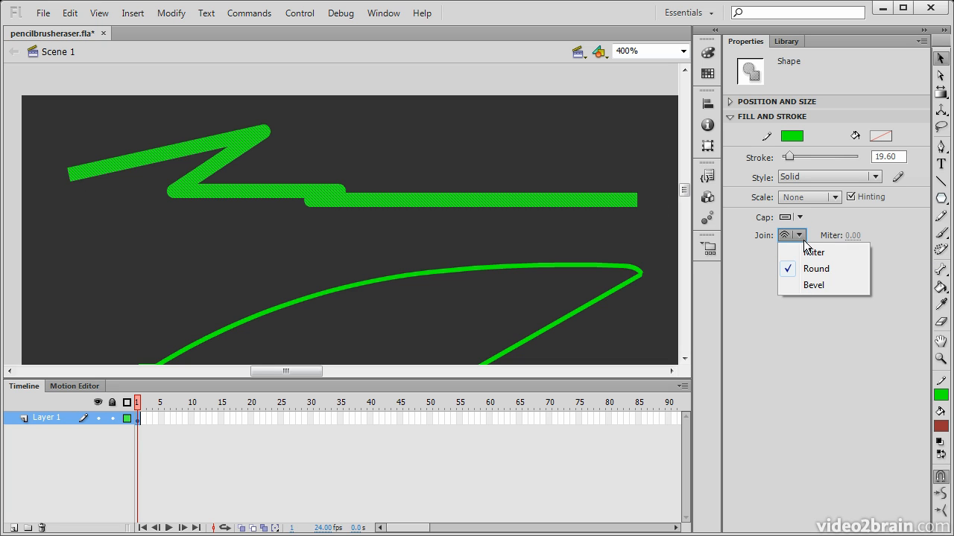
left_click(833, 253)
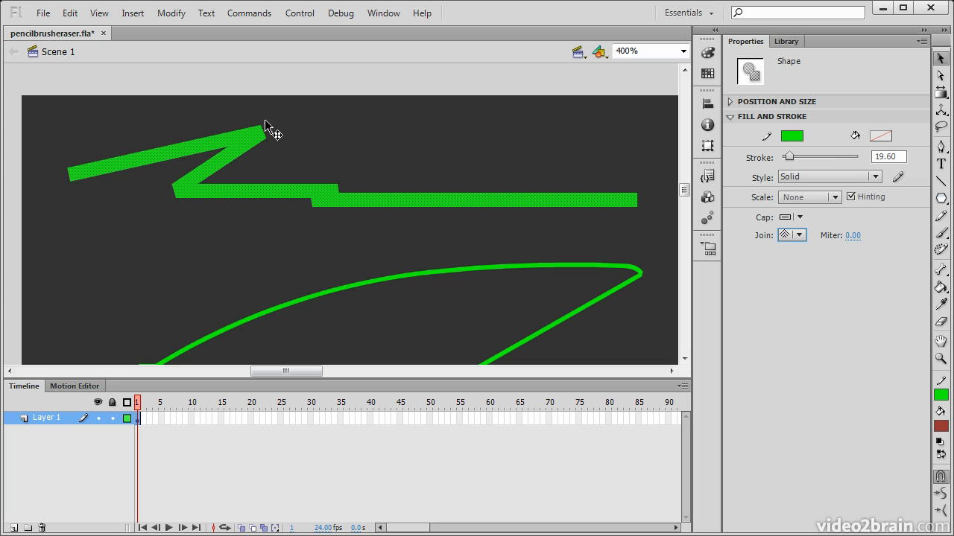
left_click(799, 237)
left_click(813, 284)
Step: Set the selected zigzag's join to Miter with a miter value of 31.0 and deselect it
left_click(798, 235)
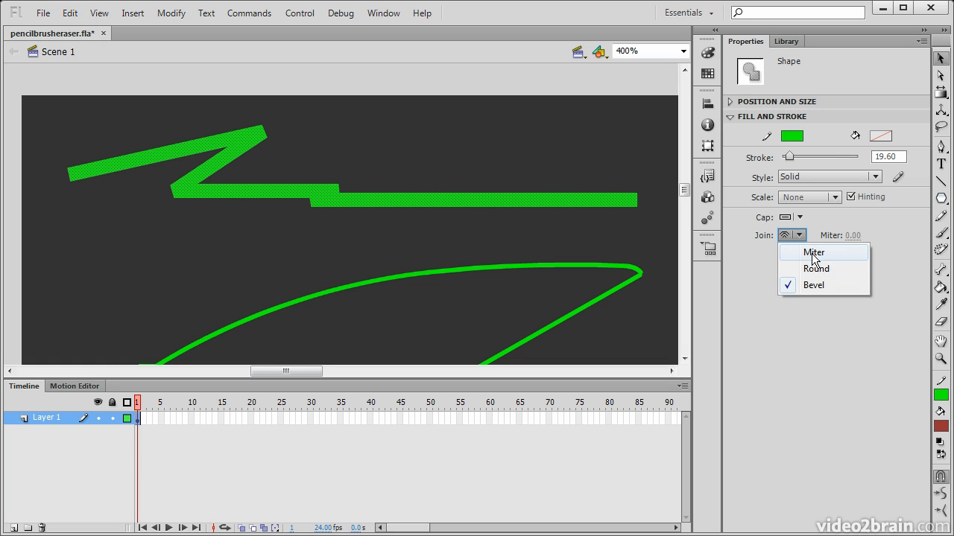
left_click(814, 254)
mouse_move(854, 238)
left_mouse_down()
mouse_move(877, 238)
mouse_move(851, 236)
left_mouse_up()
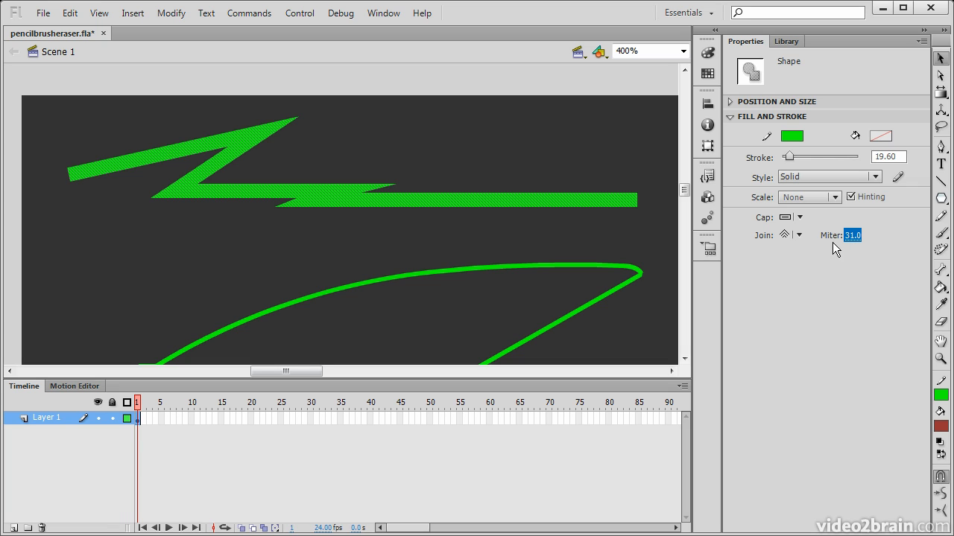
left_click(217, 231)
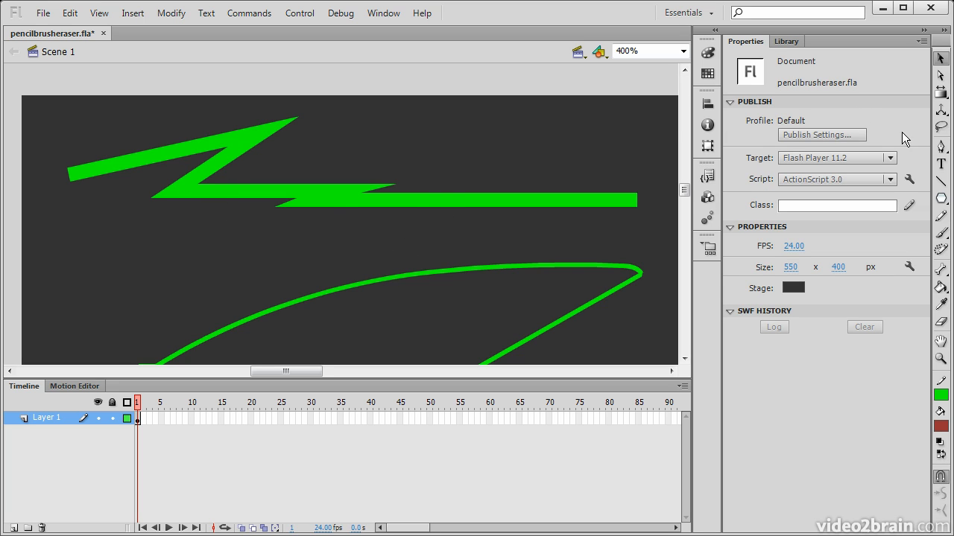
Step: Switch to the Pencil tool with the Dotted stroke style and return the stage to 100% magnification
left_click(941, 216)
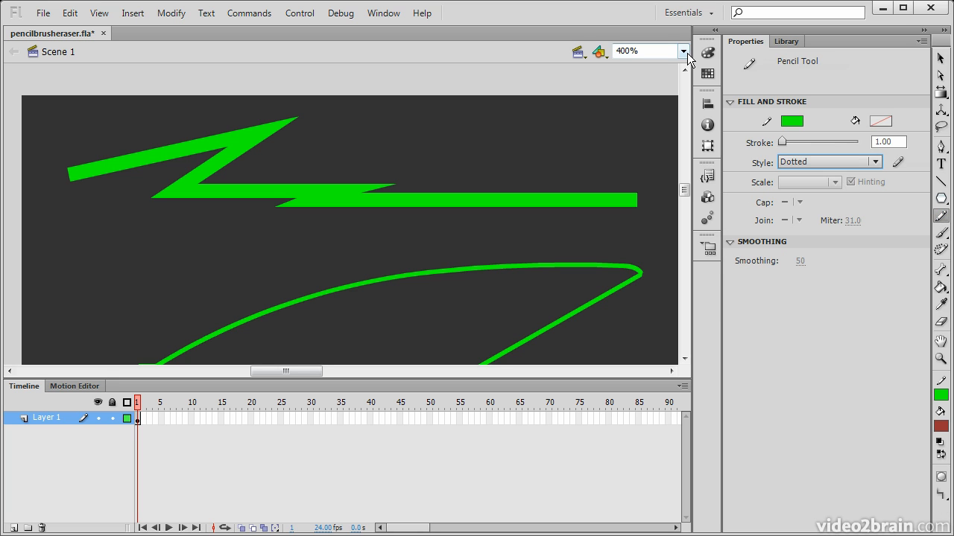
left_click(687, 53)
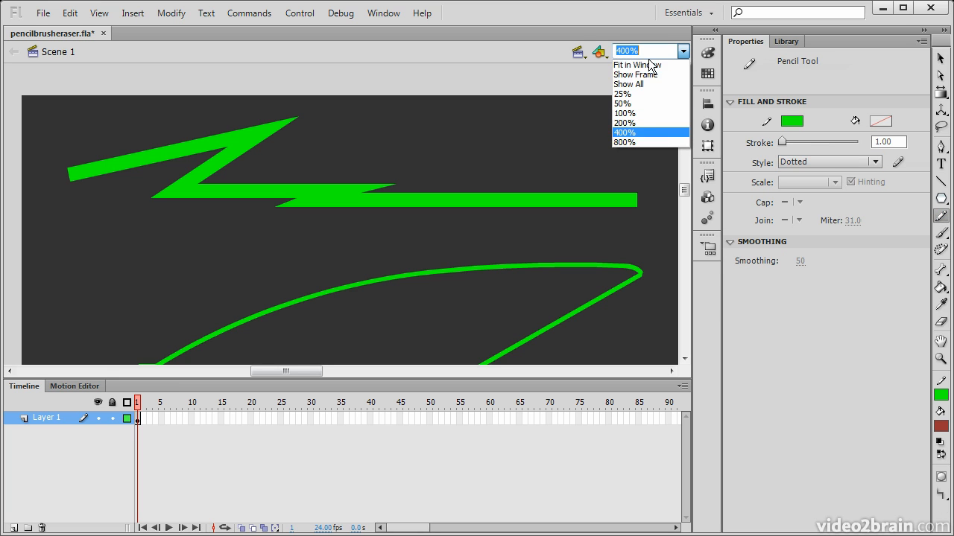
left_click(640, 114)
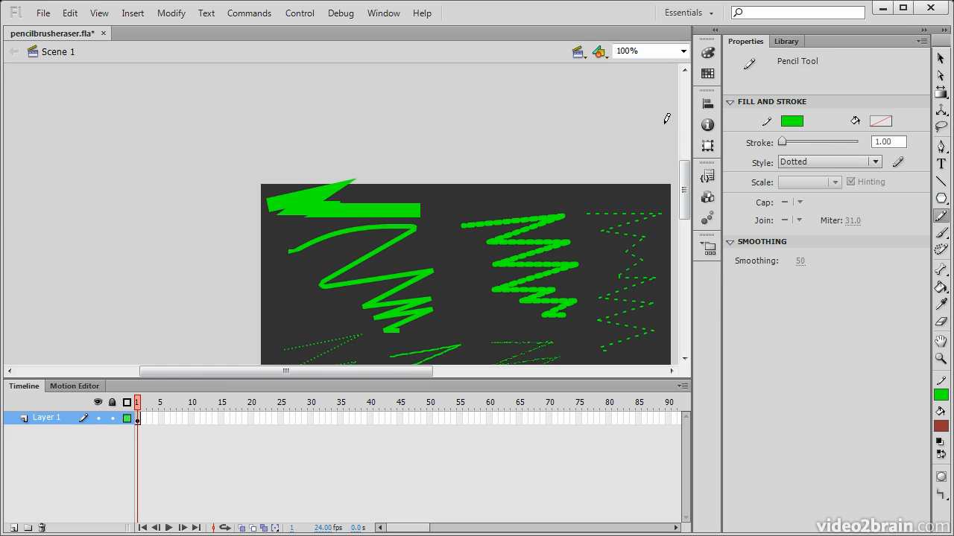
left_click_drag(685, 176, 684, 201)
left_click_drag(271, 371, 333, 367)
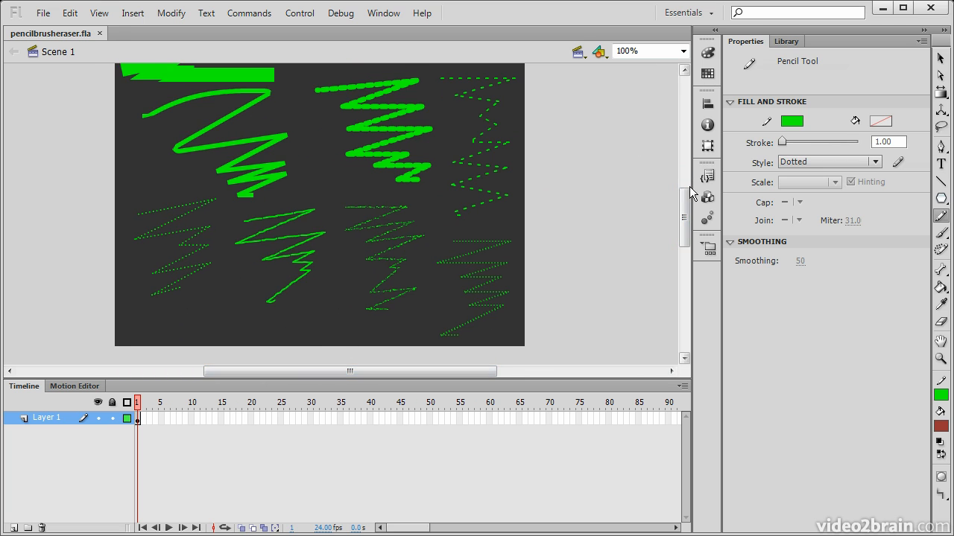
Step: Switch to the Brush tool and set its fill to yellow-orange and its smoothing to 0
left_click(943, 234)
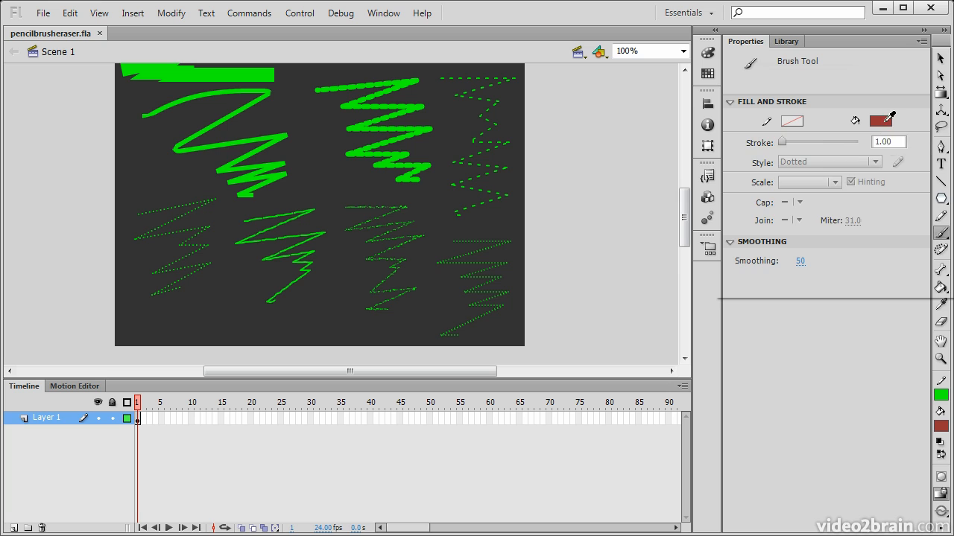
left_click(882, 123)
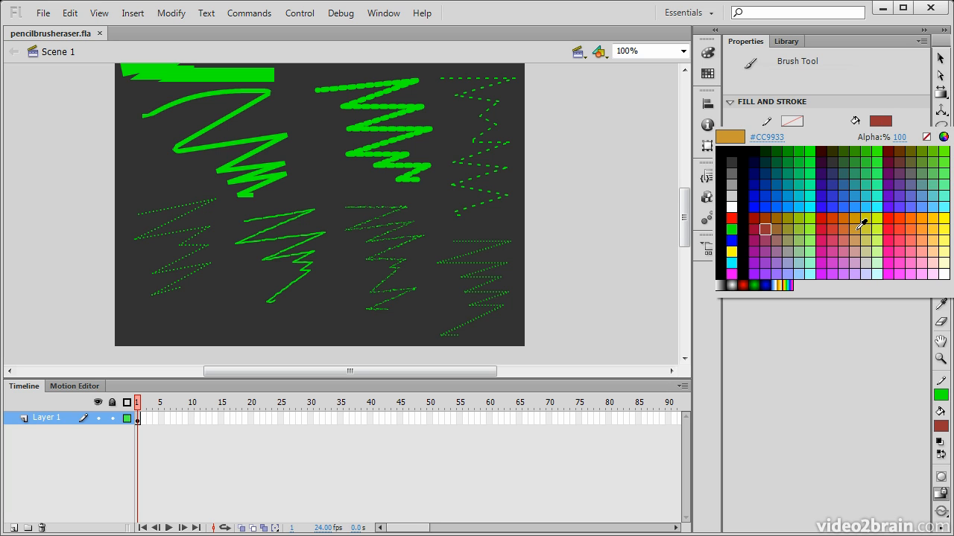
left_click(936, 237)
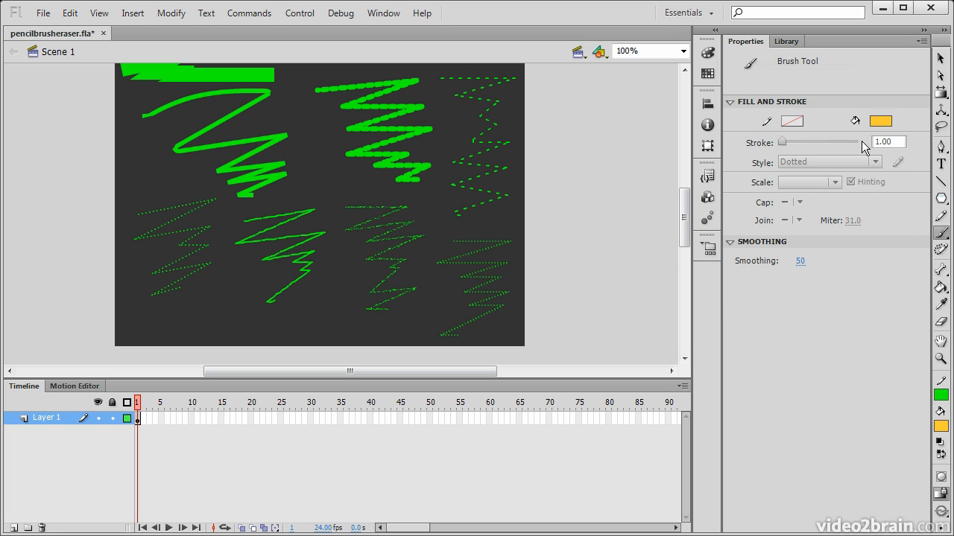
left_click(798, 262)
left_click_drag(356, 372, 408, 371)
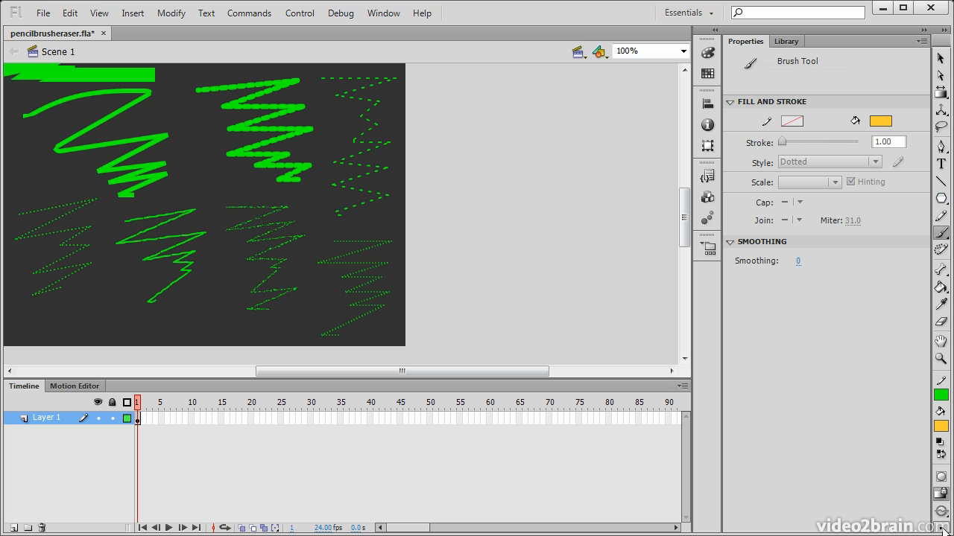
Step: Undock the Tools panel and dock it above the Properties panel
left_click_drag(942, 43, 544, 110)
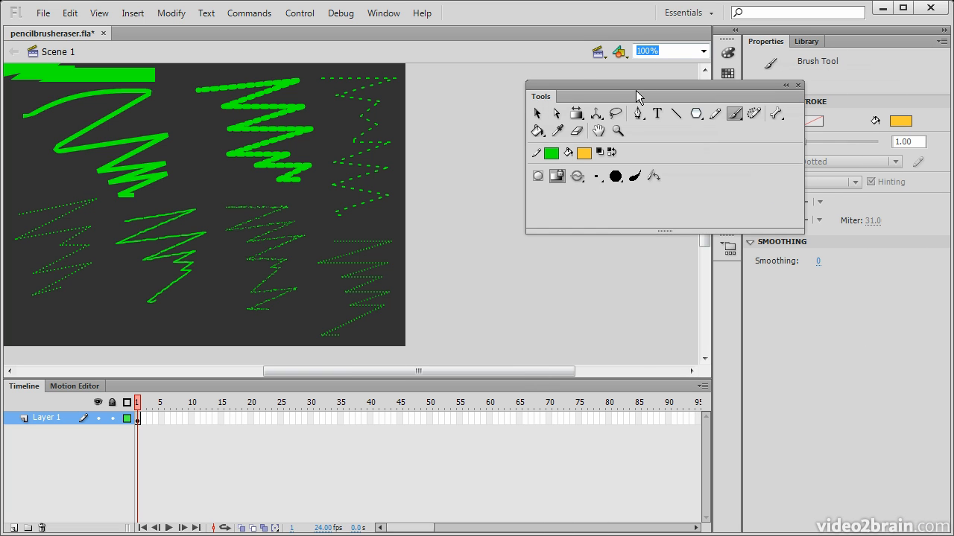
left_click_drag(632, 86, 593, 94)
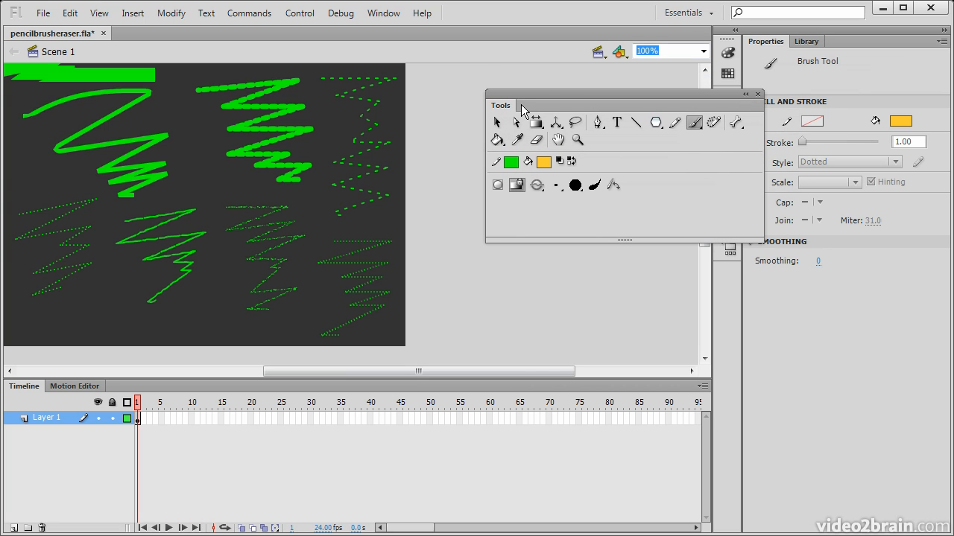
left_click_drag(520, 104, 786, 32)
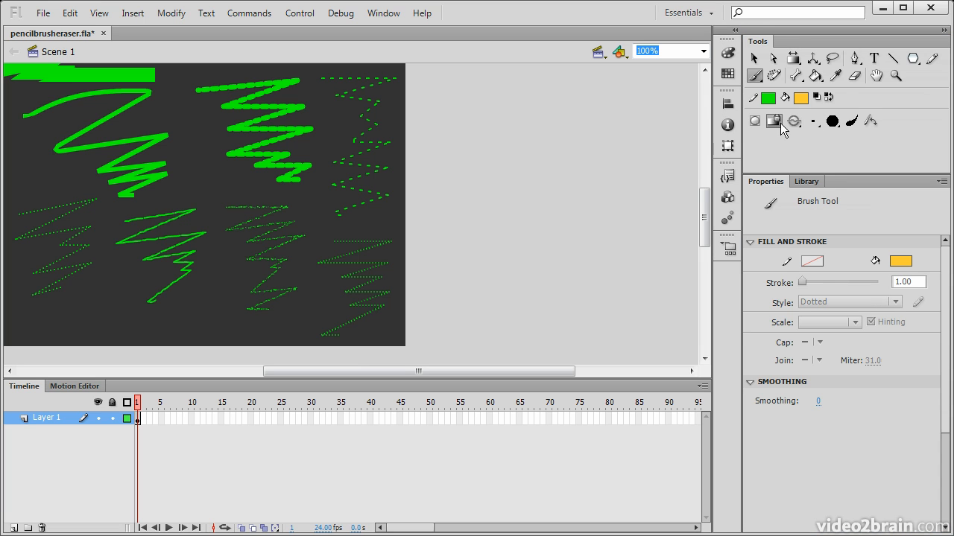
Step: Set the brush to its largest size with the round shape, and enable its pressure and tilt options
left_click(818, 128)
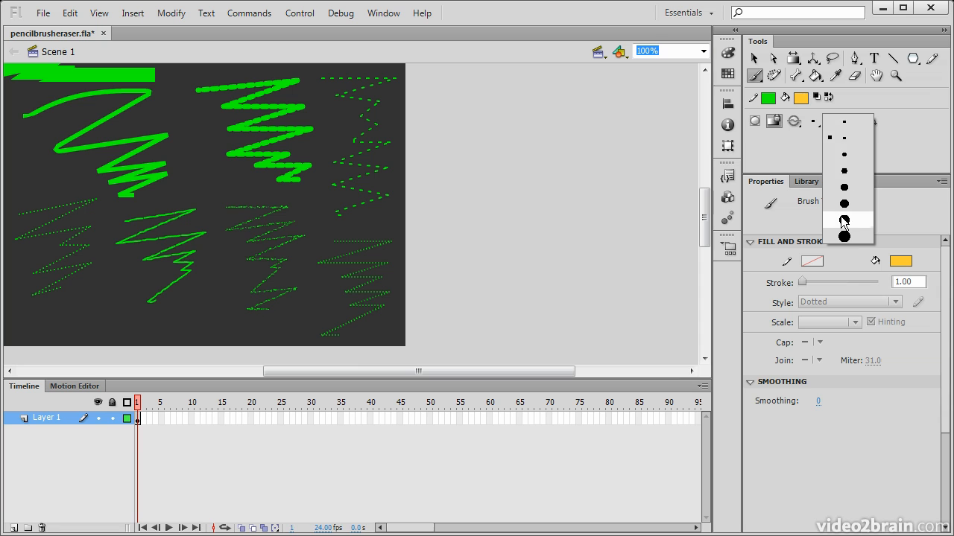
left_click(848, 237)
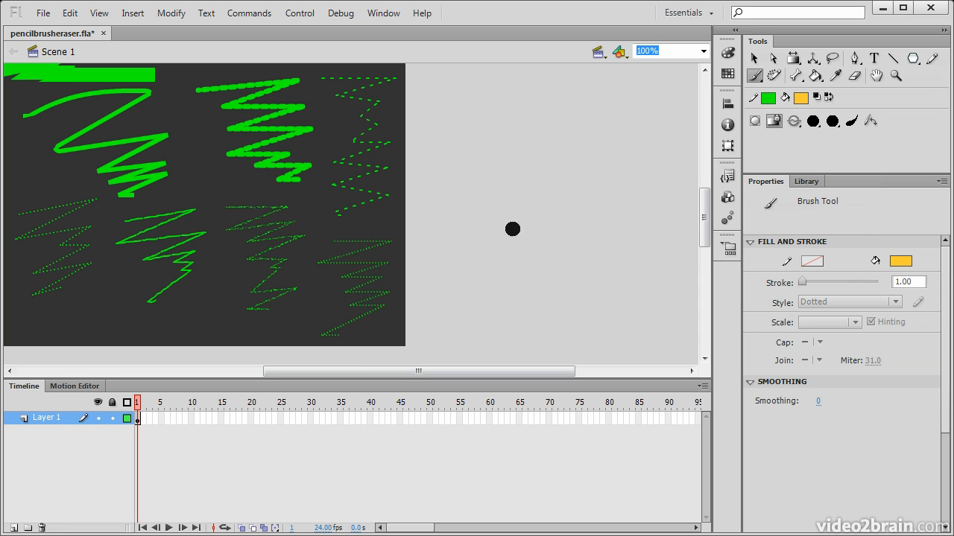
left_click(834, 125)
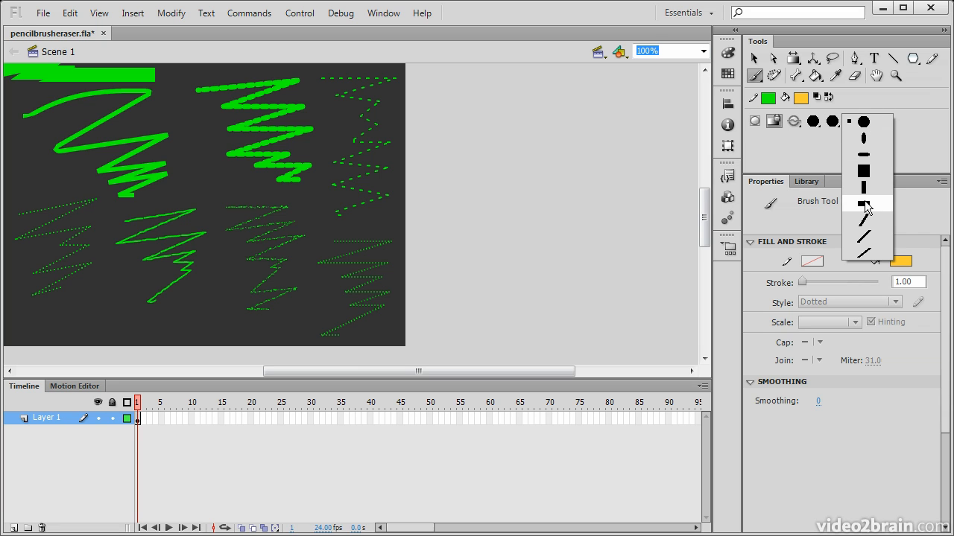
left_click(857, 105)
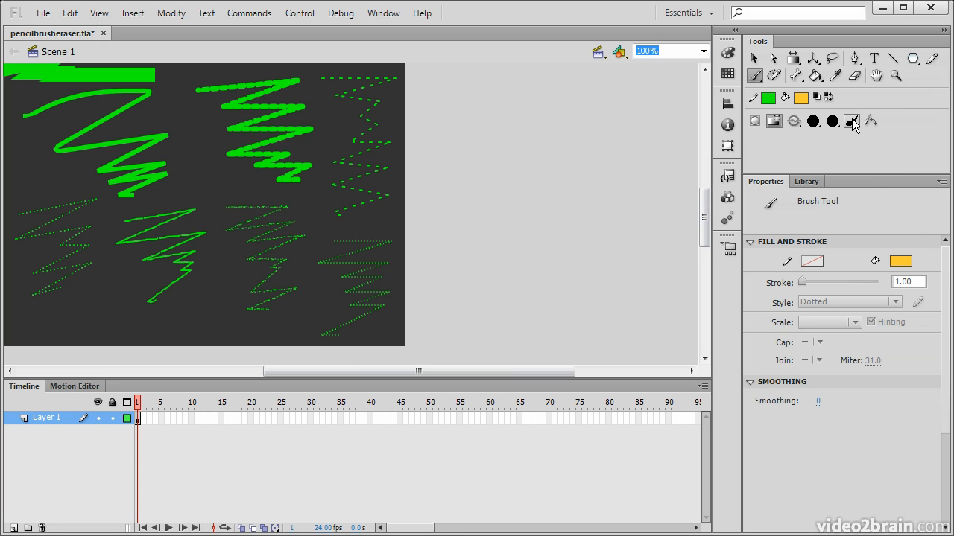
left_click(852, 122)
left_click(871, 122)
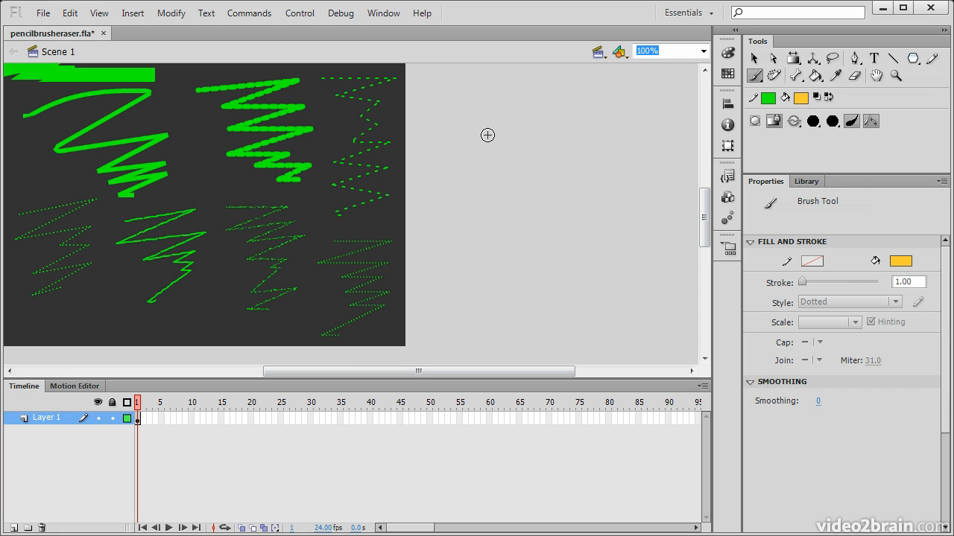
Step: Paint a tall zigzag brush stroke on the pasteboard beside the dark stage, keeping the Brush tool active
mouse_move(448, 119)
left_mouse_down()
mouse_move(487, 117)
mouse_move(454, 146)
mouse_move(496, 161)
mouse_move(498, 174)
mouse_move(479, 194)
mouse_move(502, 198)
mouse_move(497, 218)
mouse_move(511, 241)
mouse_move(565, 218)
left_mouse_up()
key("y")
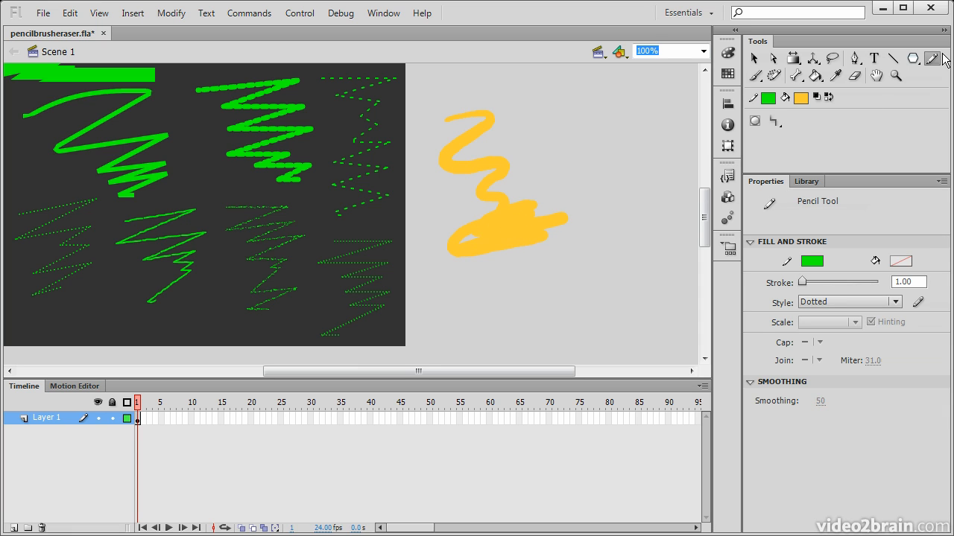
left_click(755, 75)
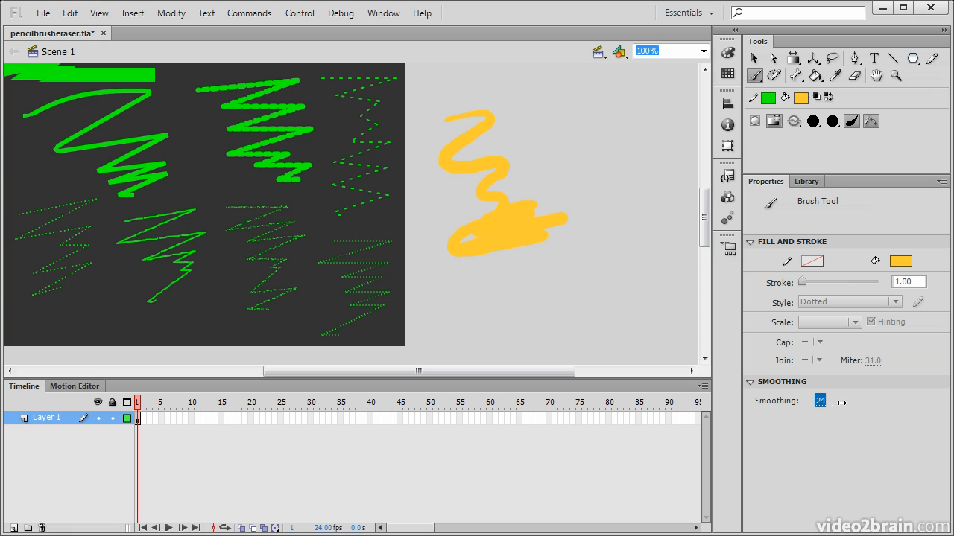
Step: Set the brush smoothing to 100 and paint a second zigzag stroke to the right of the first yellow one
left_click_drag(898, 407, 921, 412)
left_click(819, 403)
type("99")
key("Return")
mouse_move(564, 94)
left_mouse_down()
mouse_move(606, 95)
mouse_move(571, 131)
mouse_move(615, 131)
mouse_move(622, 156)
mouse_move(602, 193)
mouse_move(659, 195)
mouse_move(665, 229)
mouse_move(634, 277)
left_mouse_up()
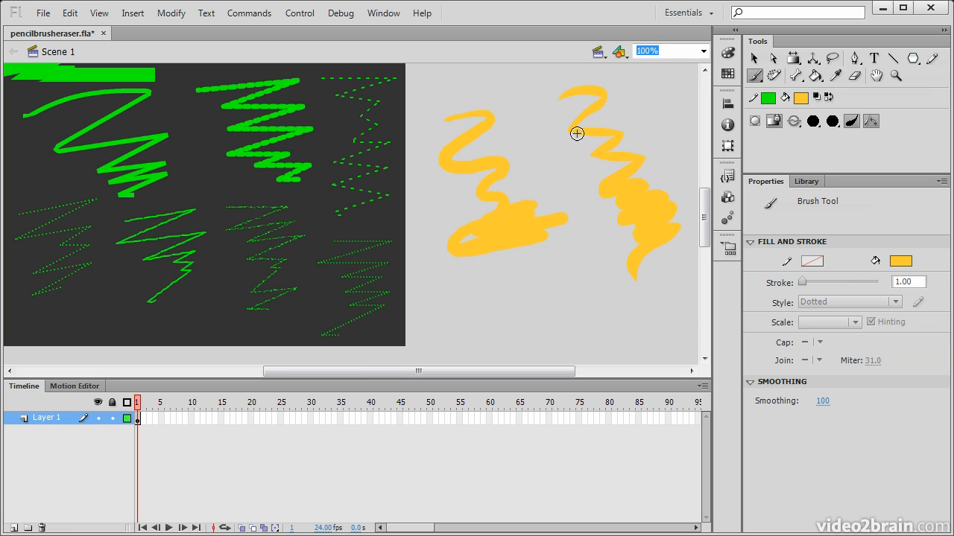
Step: Examine the anchor points of both yellow brush strokes with the Subselection tool at 200% magnification
left_click(702, 51)
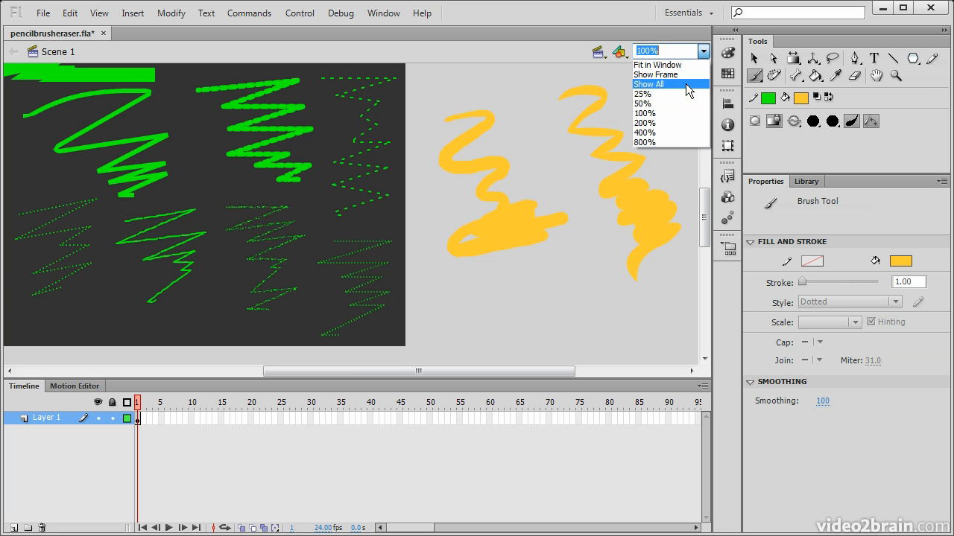
left_click(670, 123)
left_click_drag(468, 372, 543, 385)
left_click_drag(703, 226, 701, 208)
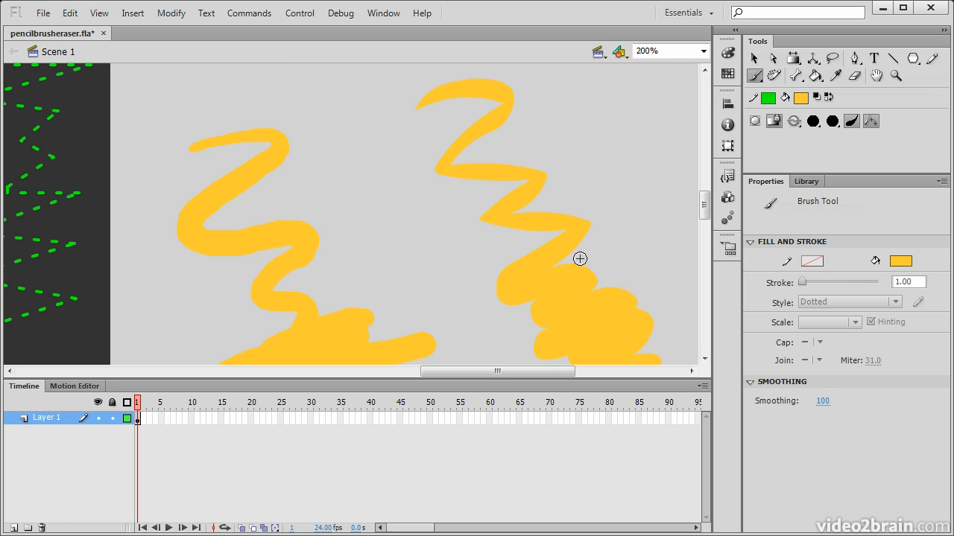
left_click(774, 61)
left_click(773, 59)
left_click(251, 167)
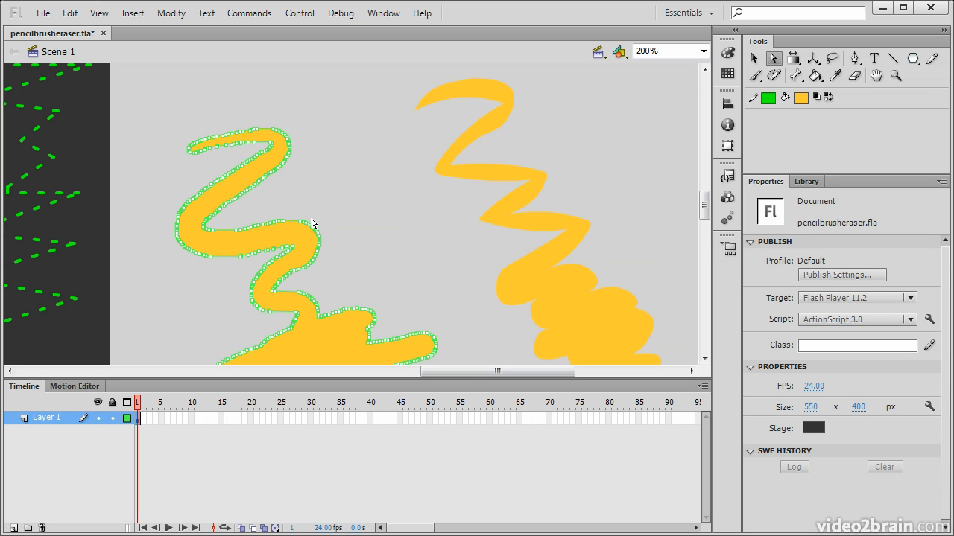
left_click(457, 158)
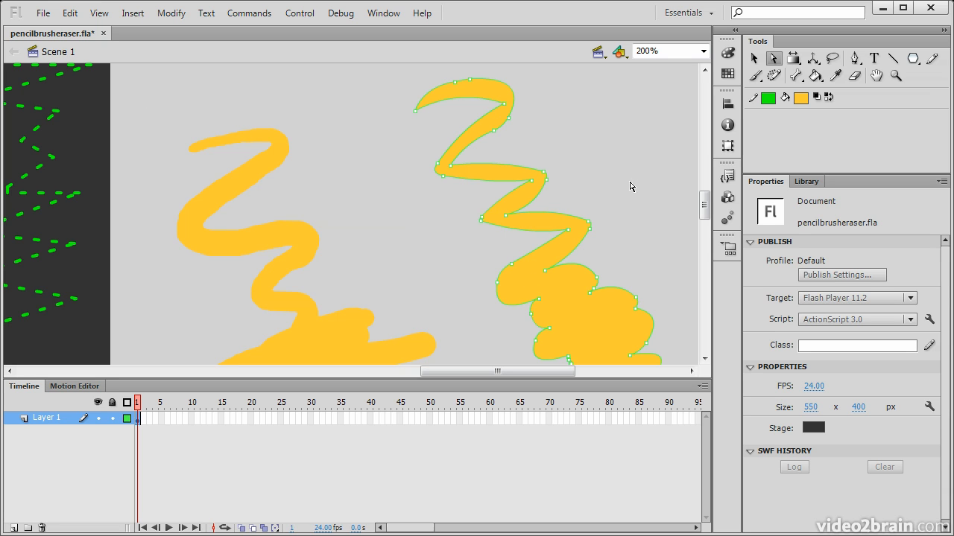
key("ctrl+a")
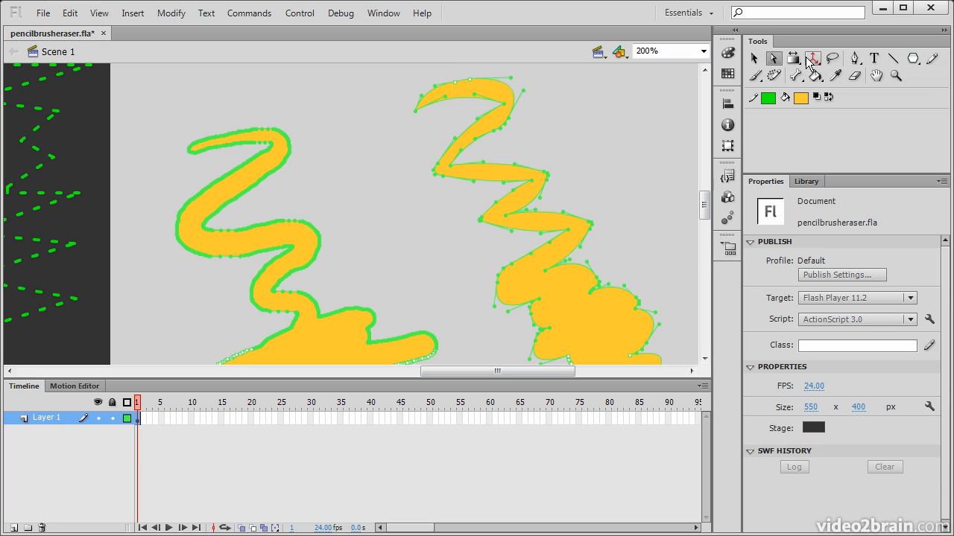
Step: Set the brush smoothing to 49 and paint a third zigzag stroke between the two yellow strokes
left_click(755, 76)
left_click_drag(822, 401, 789, 409)
mouse_move(319, 114)
left_mouse_down()
mouse_move(353, 149)
mouse_move(455, 335)
left_mouse_up()
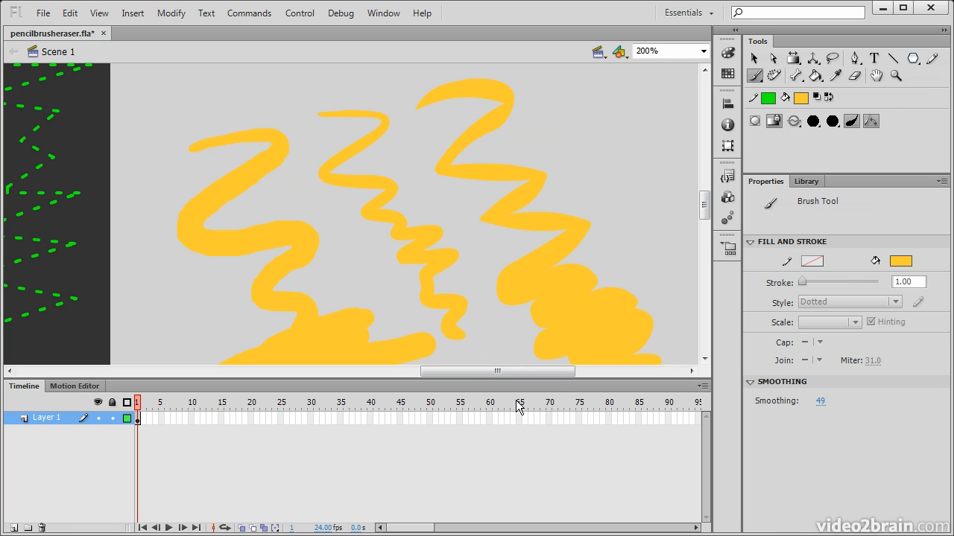
Step: Compare the anchor points of all three yellow brush strokes using the Subselection tool, and deselect them
left_click(772, 58)
left_click_drag(134, 95, 522, 217)
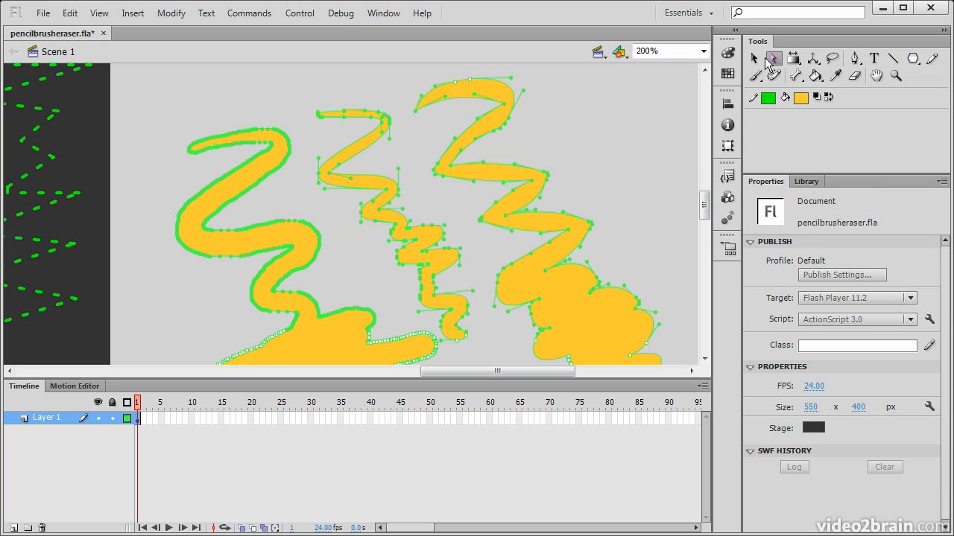
left_click(649, 121)
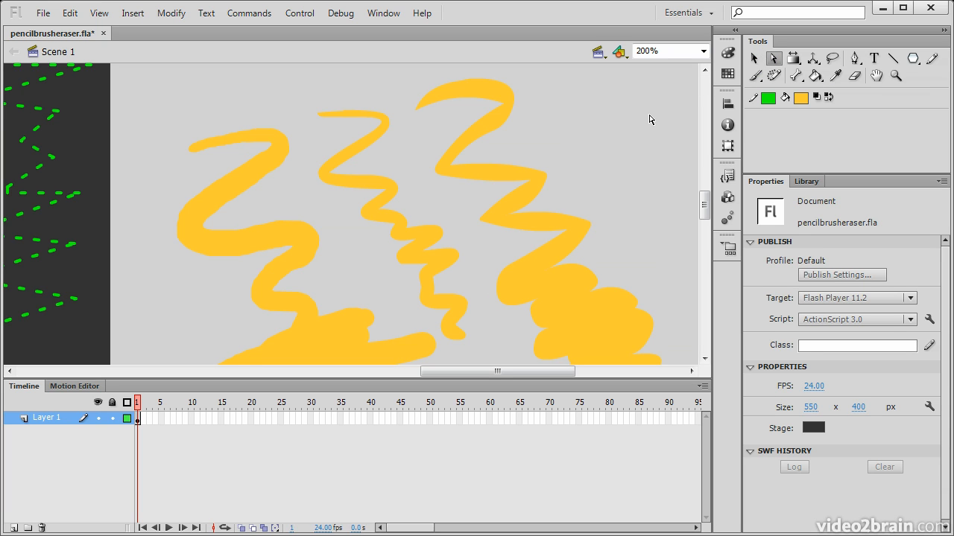
Step: Switch to the Eraser tool in Erase Normal mode and save the document
left_click(854, 79)
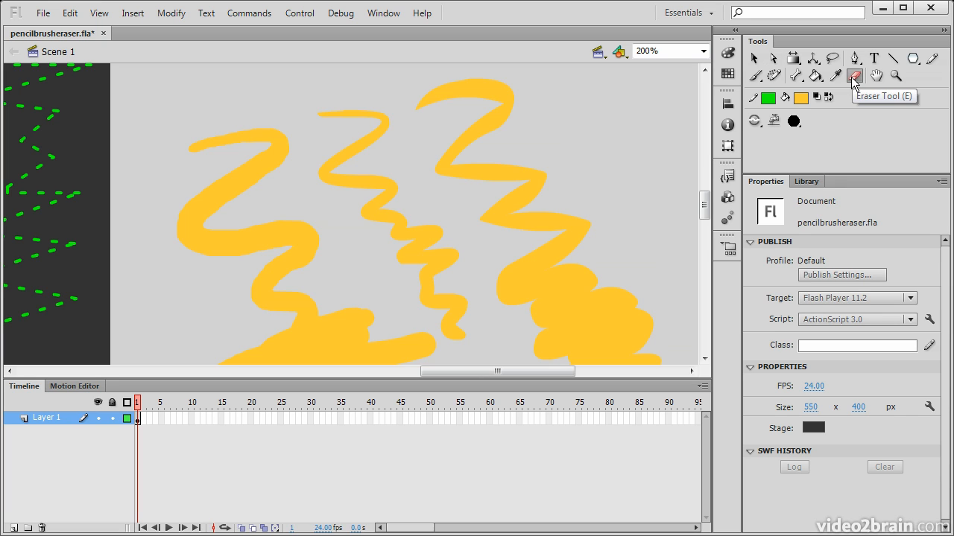
left_click(755, 121)
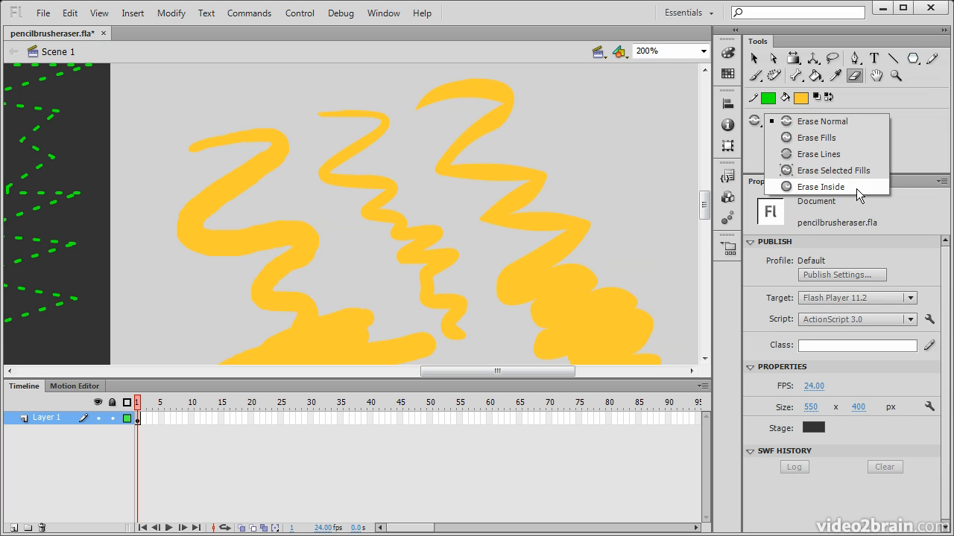
left_click(851, 122)
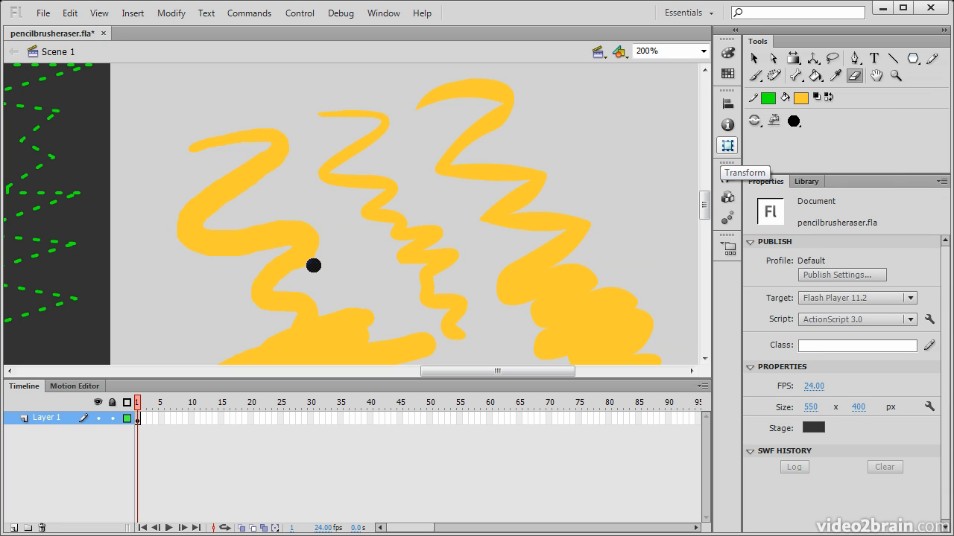
key("ctrl+s")
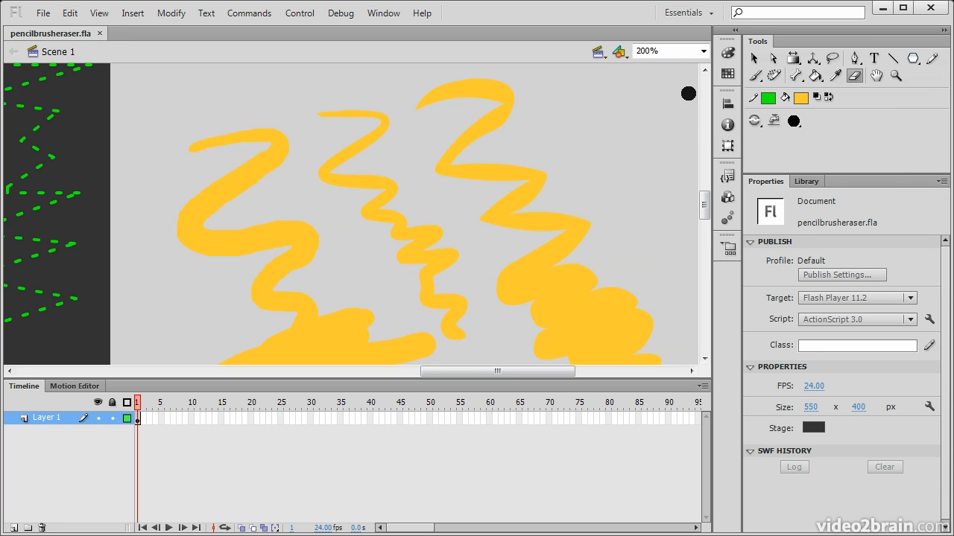
Step: Try the eraser's Faucet option on the rightmost brush stroke, undo the deletion and turn the Faucet off
left_click(772, 122)
left_click(534, 186)
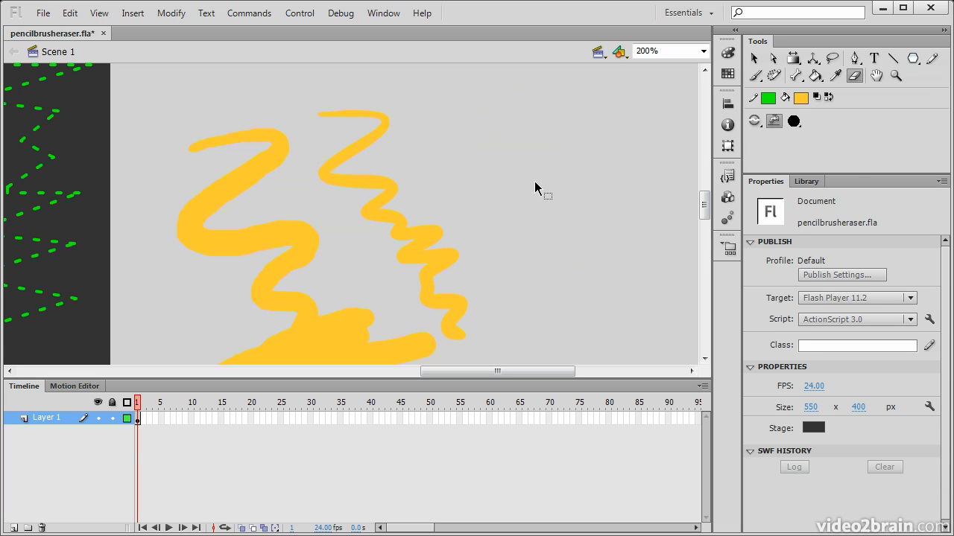
key("ctrl+z")
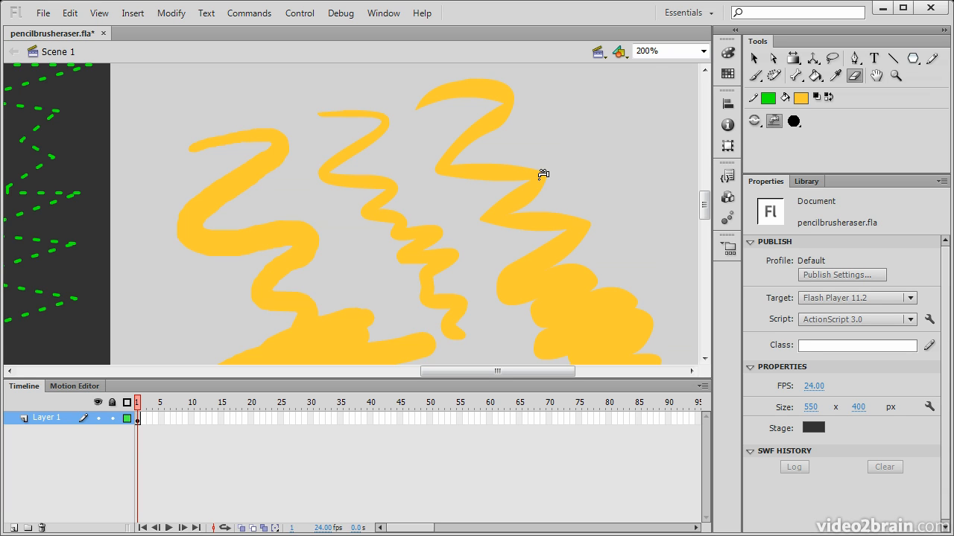
left_click(775, 123)
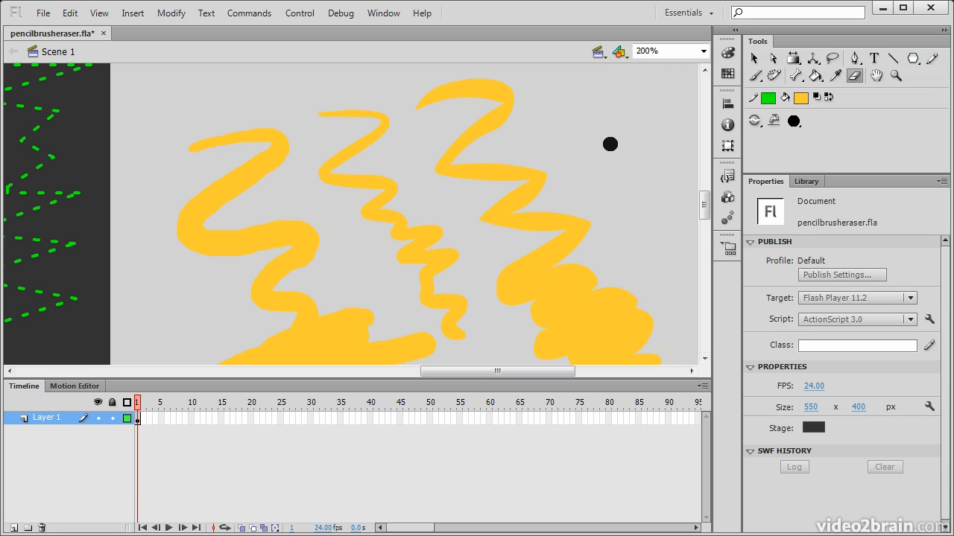
Step: Erase several diagonal bands across the three yellow brush strokes with the largest round eraser
left_click_drag(603, 145, 87, 326)
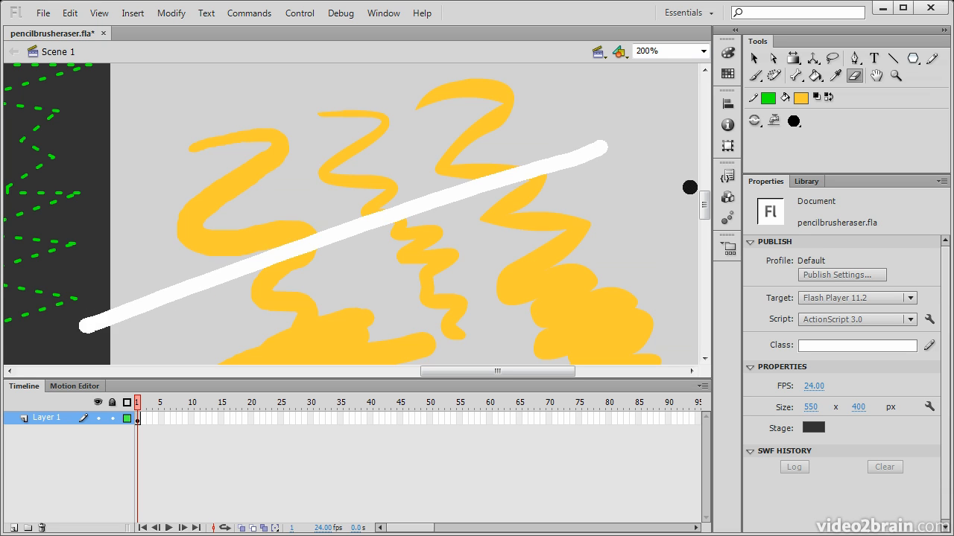
mouse_move(209, 291)
left_mouse_down()
mouse_move(174, 332)
mouse_move(215, 343)
mouse_move(566, 257)
left_mouse_up()
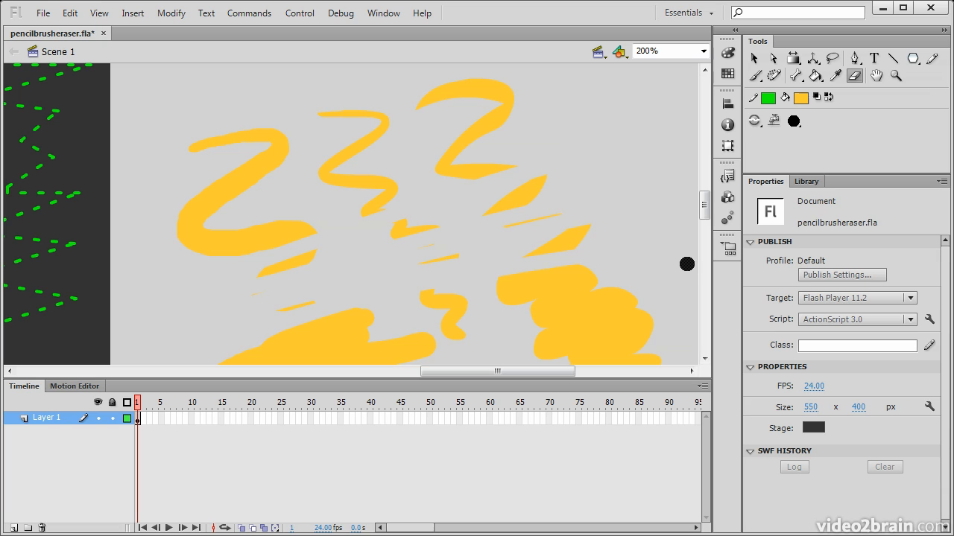
Step: Erase bands through the lower part of the rightmost stroke, using the second-largest and the smallest round eraser shapes
left_click(794, 122)
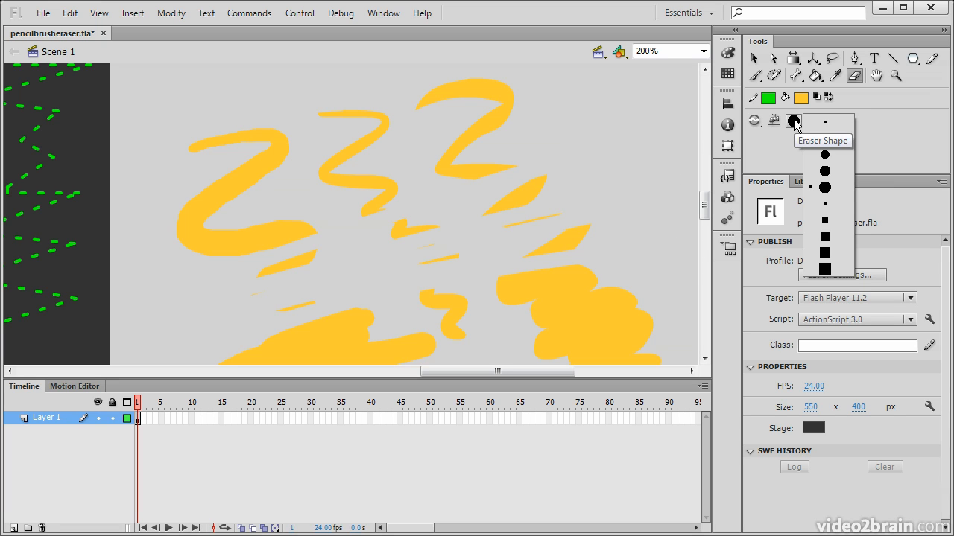
left_click(825, 171)
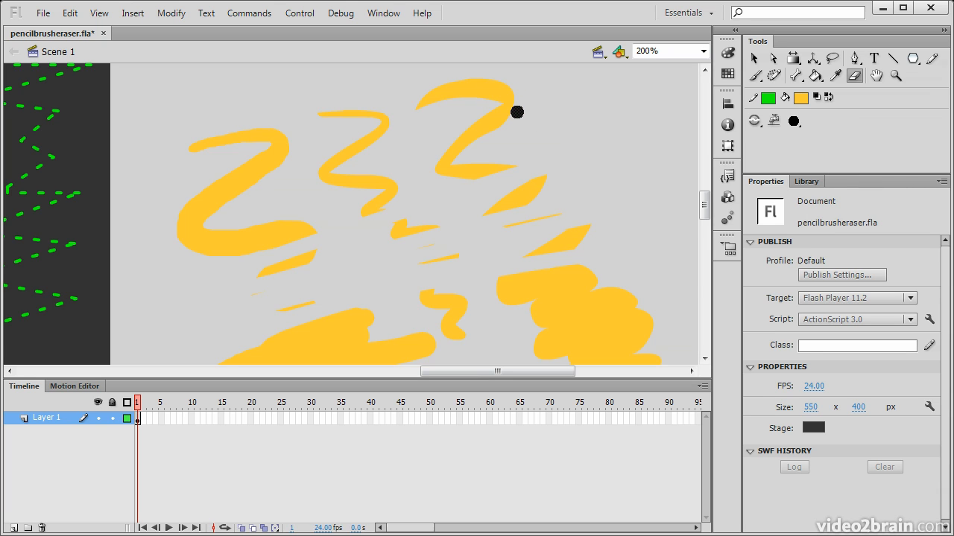
left_click_drag(634, 271, 607, 263)
left_click(796, 119)
left_click(834, 126)
mouse_move(648, 287)
left_mouse_down()
mouse_move(490, 335)
mouse_move(630, 311)
mouse_move(588, 344)
mouse_move(626, 335)
left_mouse_up()
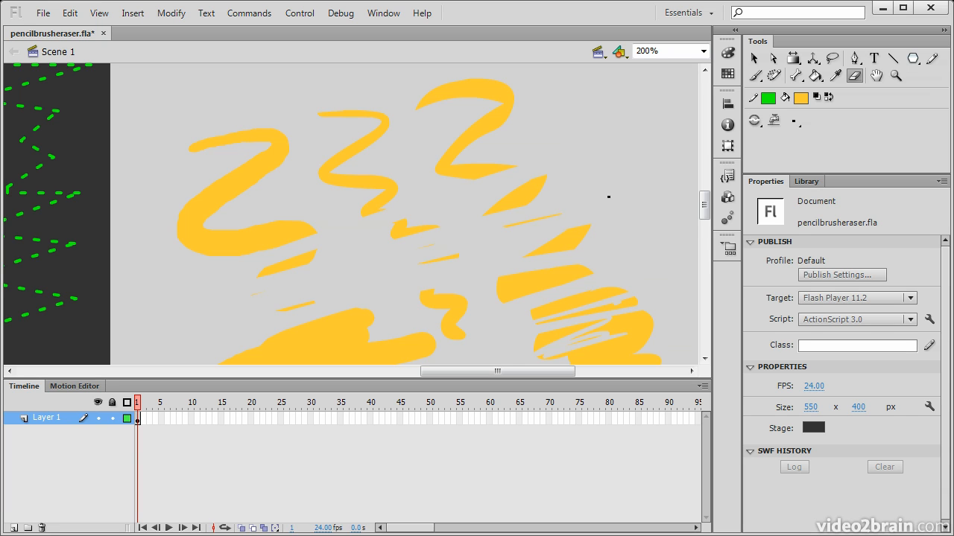
Step: Choose a large round eraser shape, trim the tip of the rightmost stroke and erase the small leftover slivers between the strokes
left_click(794, 120)
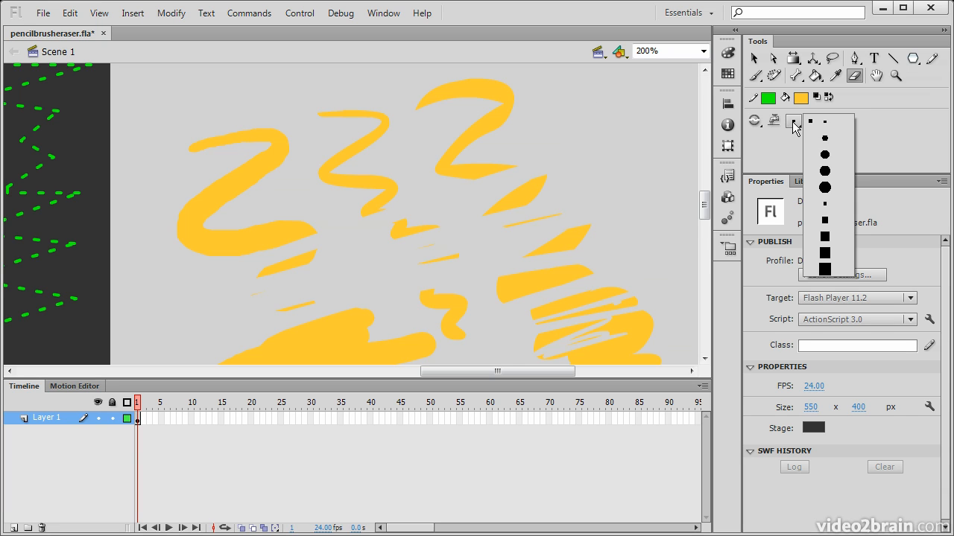
left_click(826, 182)
mouse_move(415, 100)
left_mouse_down()
mouse_move(430, 109)
mouse_move(422, 92)
mouse_move(418, 101)
mouse_move(441, 107)
mouse_move(420, 98)
left_mouse_up()
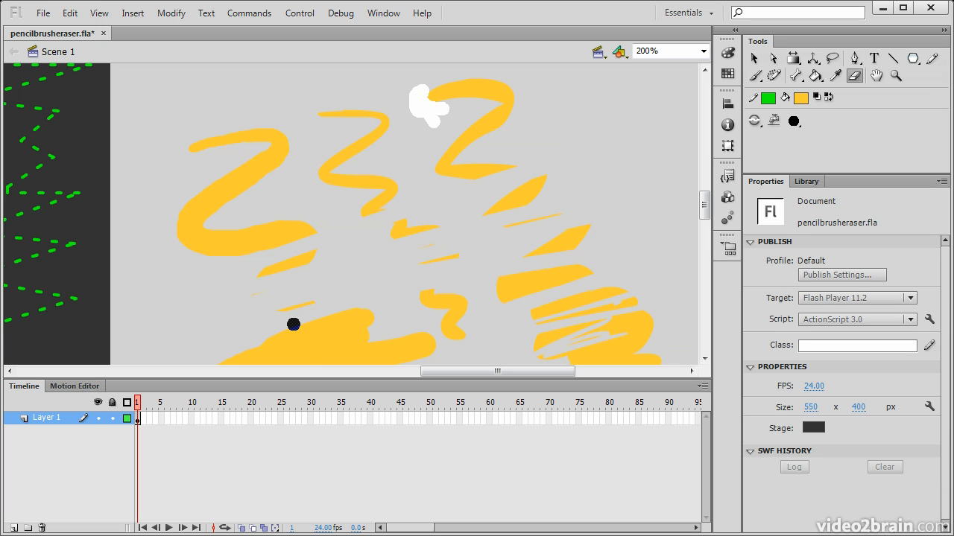
left_click_drag(487, 228, 564, 213)
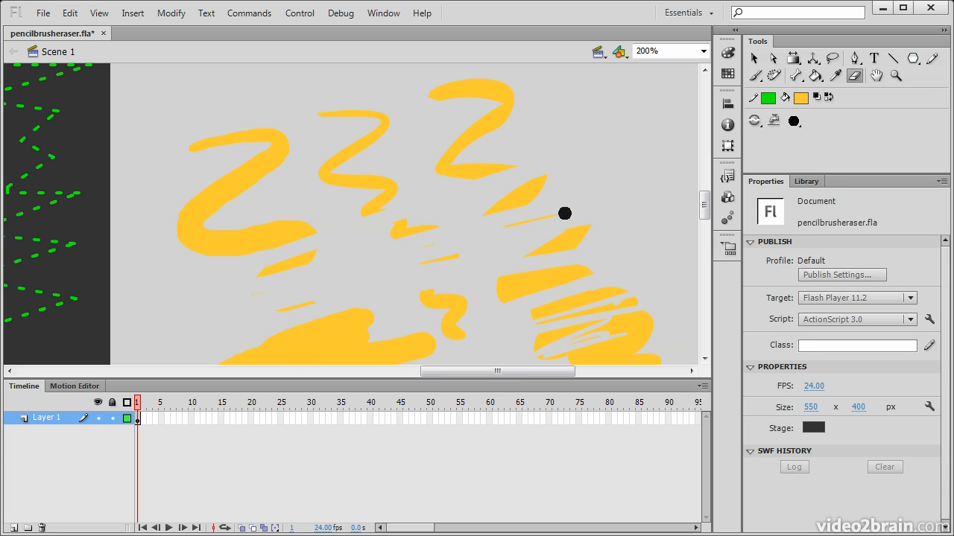
mouse_move(441, 260)
left_mouse_down()
mouse_move(480, 236)
mouse_move(383, 278)
mouse_move(417, 271)
mouse_move(395, 264)
left_mouse_up()
left_click_drag(254, 320, 331, 293)
left_click_drag(233, 297, 323, 279)
left_click_drag(230, 314, 440, 246)
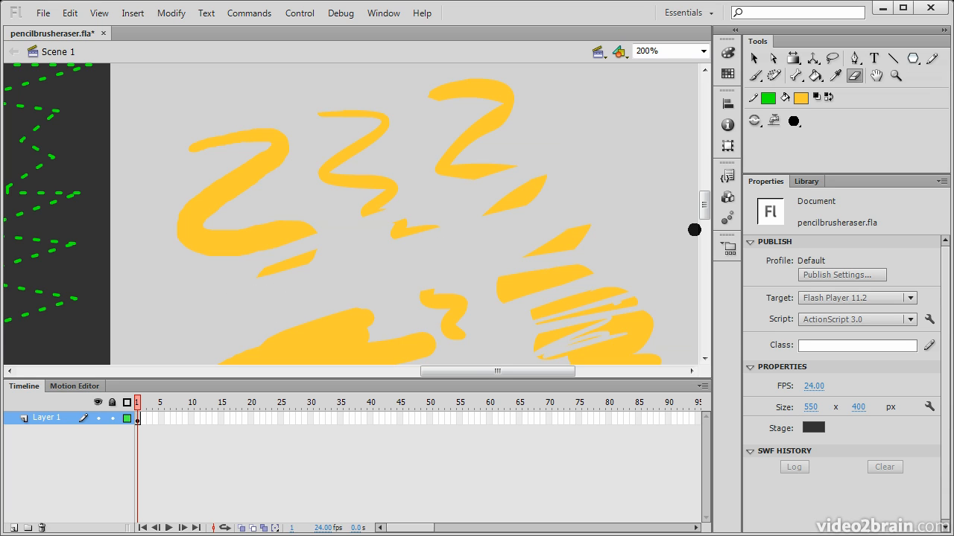